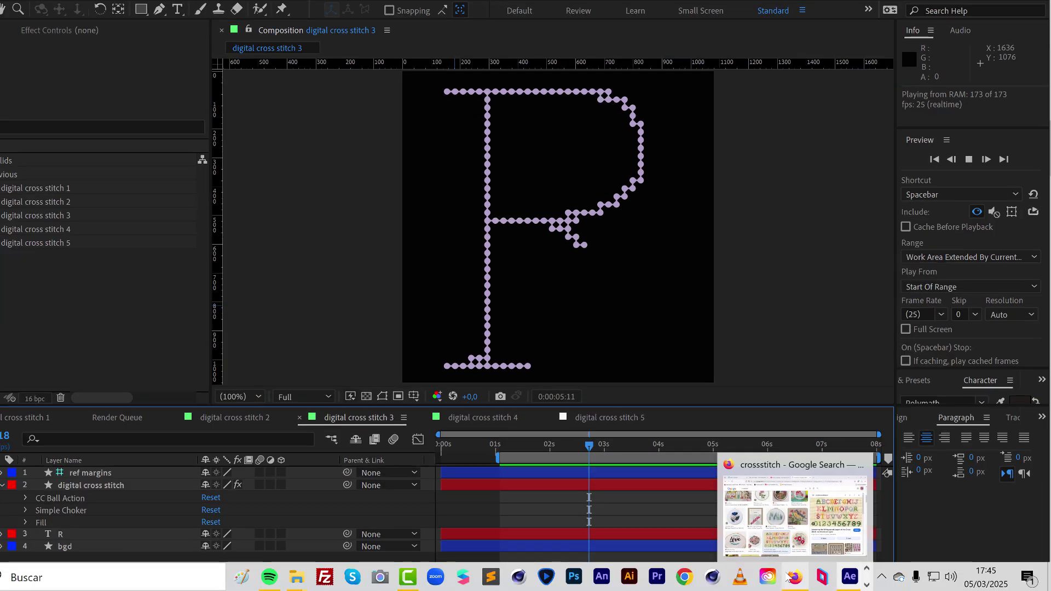
Review the example layer's CC Ball Action, Simple Choker and Fill effects at 100% view.
{"action": "left_click", "coordinate": [792, 577]}
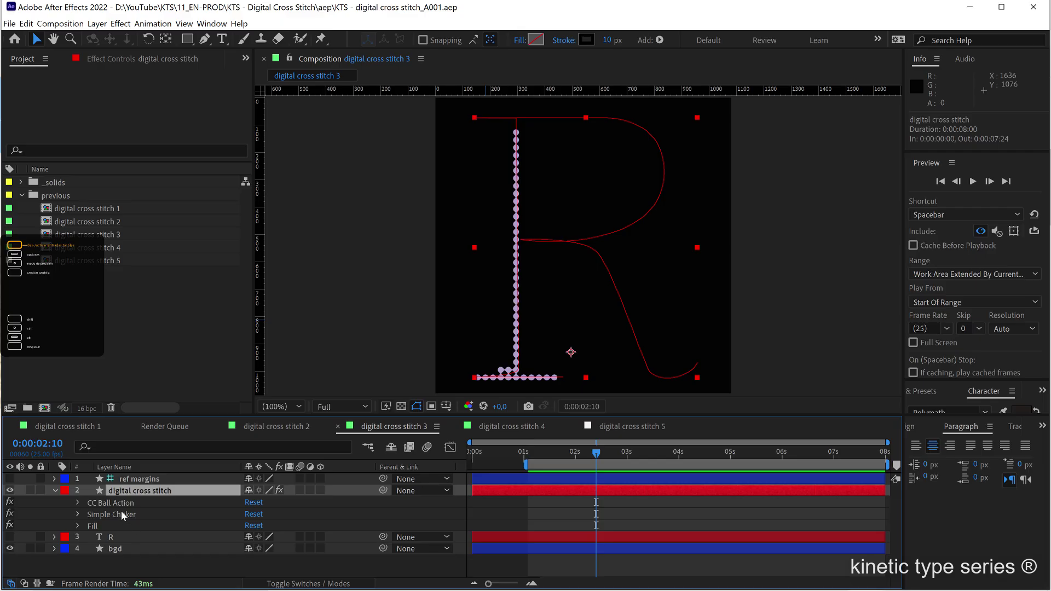
{"action": "key", "text": "Down"}
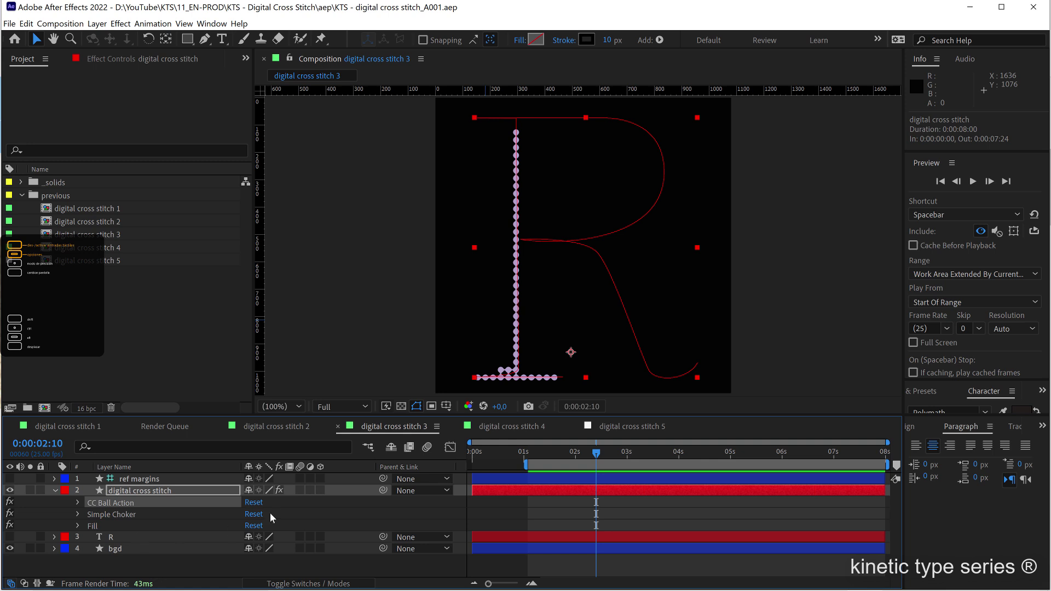
{"action": "left_click", "coordinate": [113, 492]}
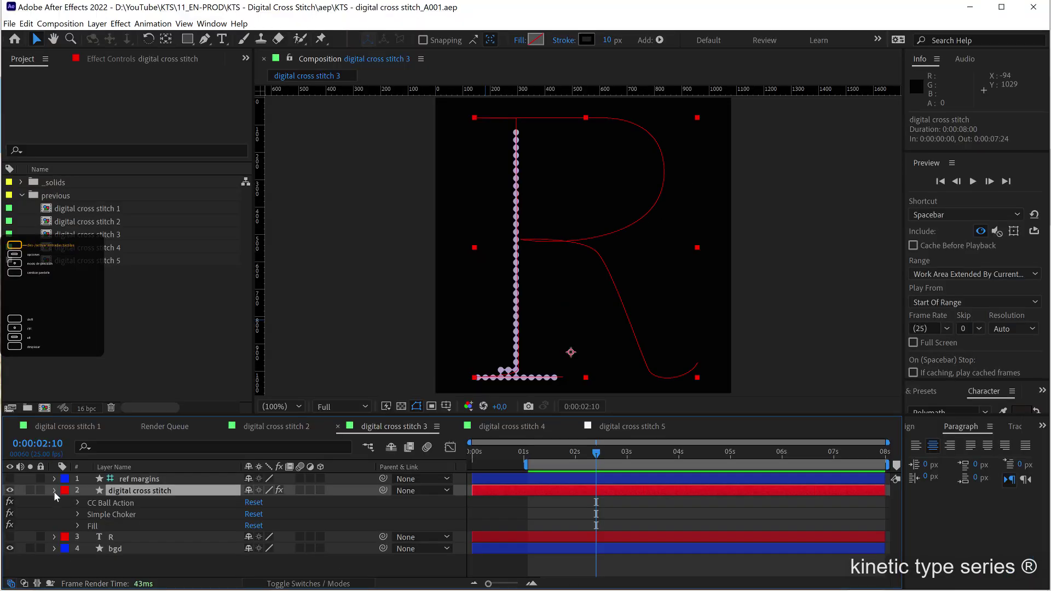
{"action": "left_click", "coordinate": [55, 490]}
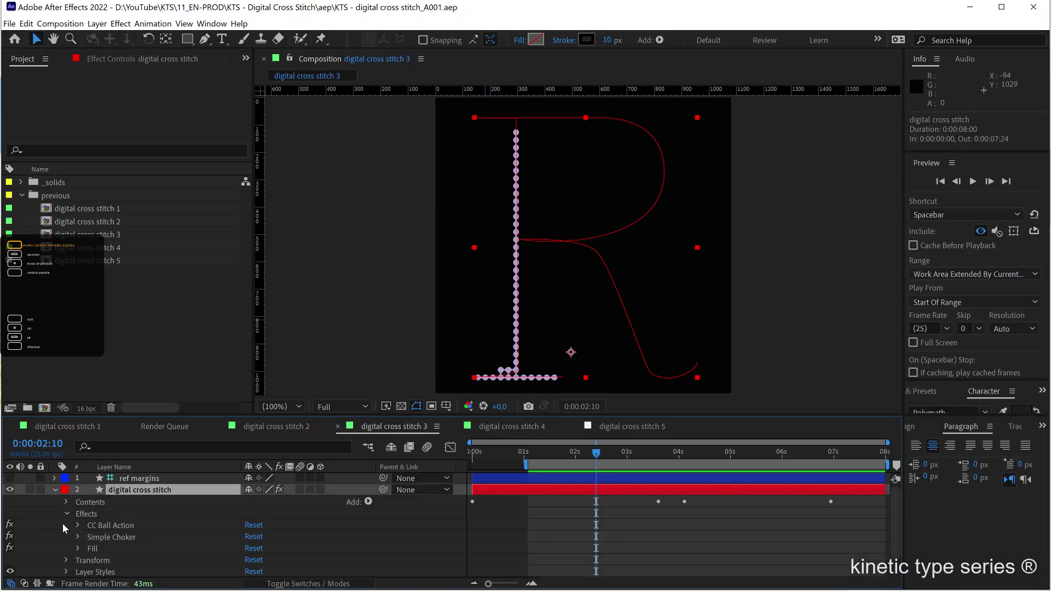
{"action": "scroll", "coordinate": [111, 538], "scroll_direction": "down", "scroll_amount": 2}
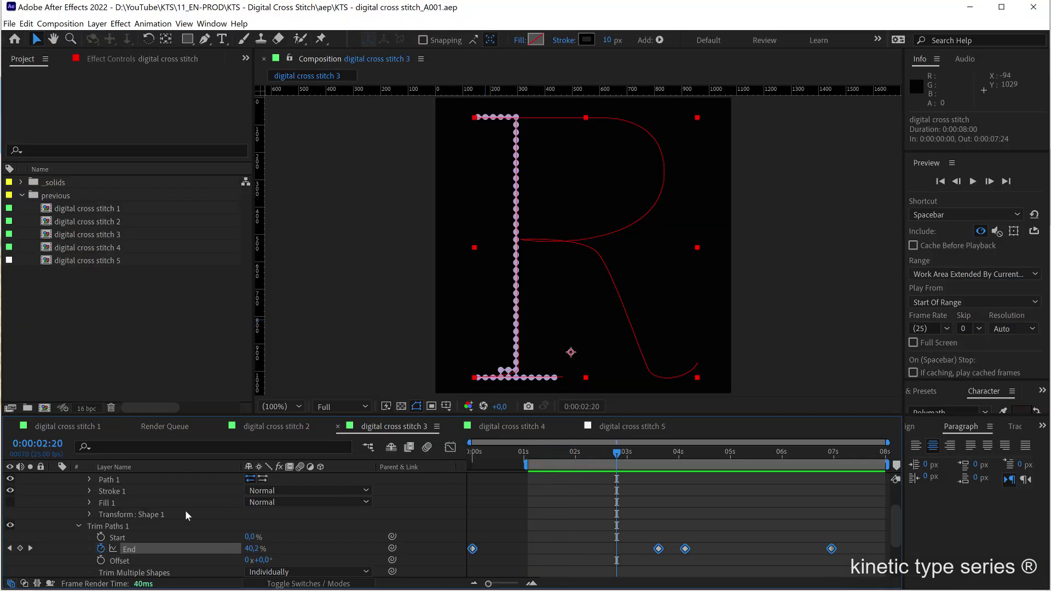
{"action": "scroll", "coordinate": [93, 517], "scroll_direction": "up", "scroll_amount": 2}
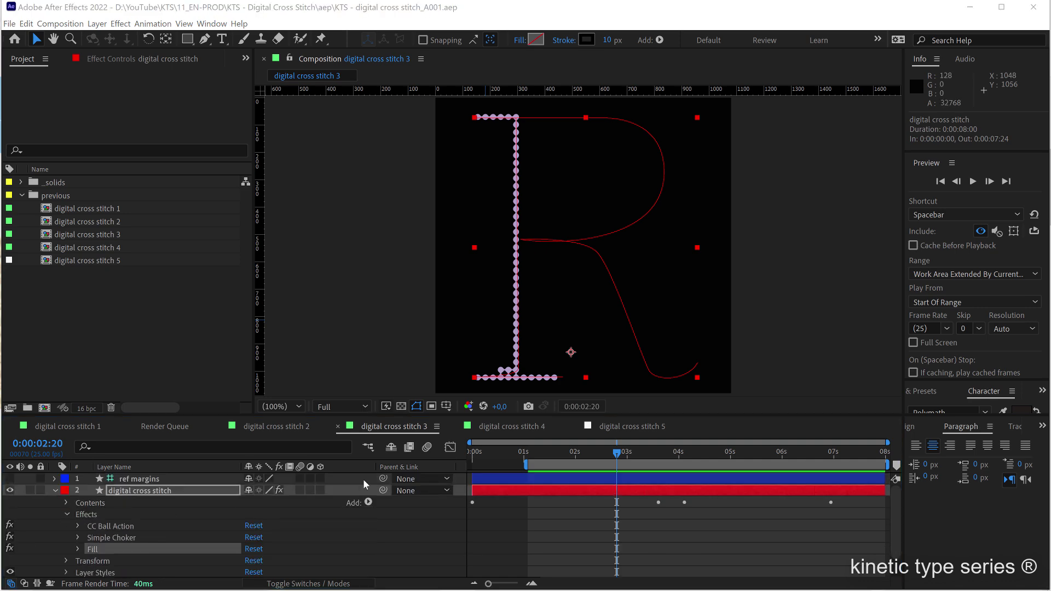
{"action": "left_click", "coordinate": [94, 527]}
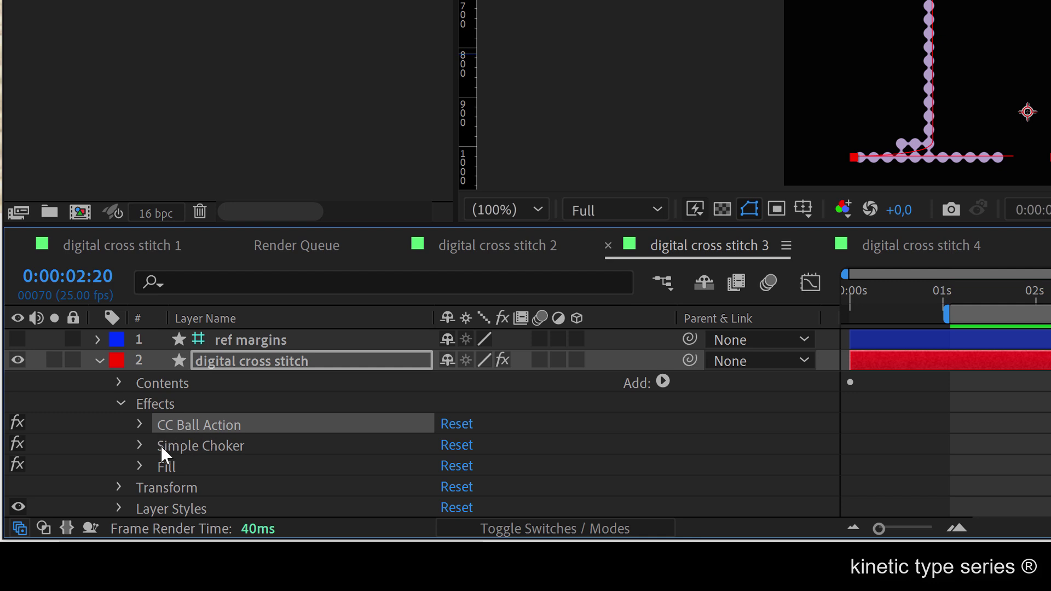
{"action": "left_click", "coordinate": [160, 445]}
{"action": "scroll", "coordinate": [858, 13], "scroll_direction": "up", "scroll_amount": 2}
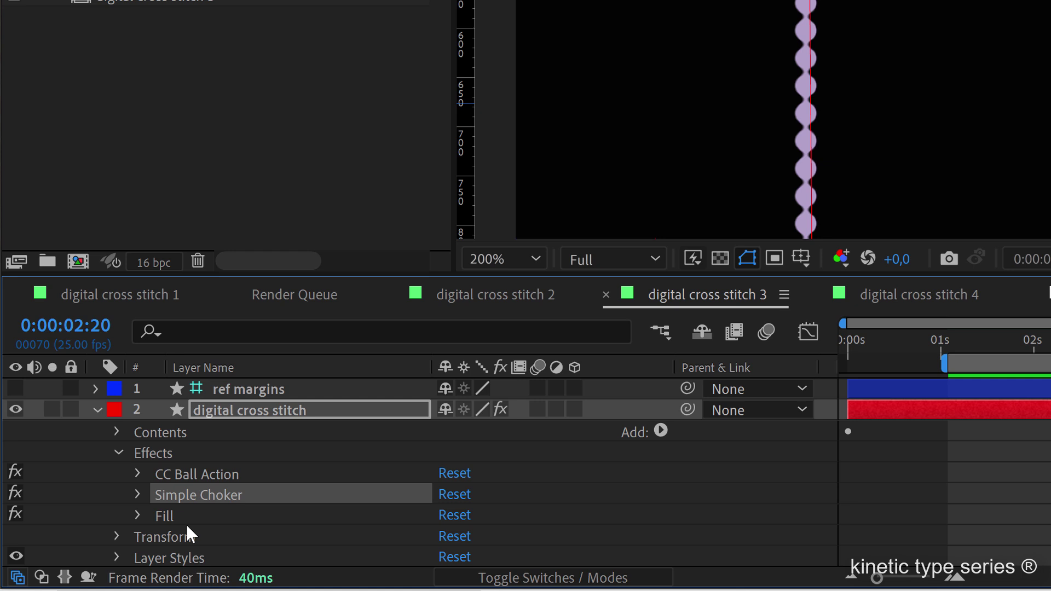
{"action": "left_click", "coordinate": [188, 522]}
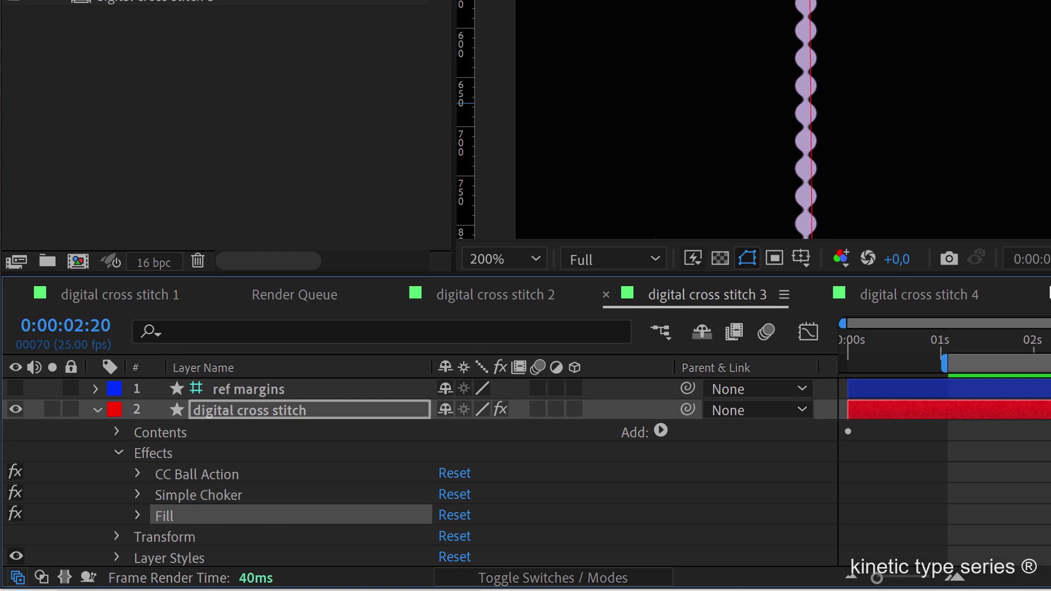
{"action": "key", "text": "comma"}
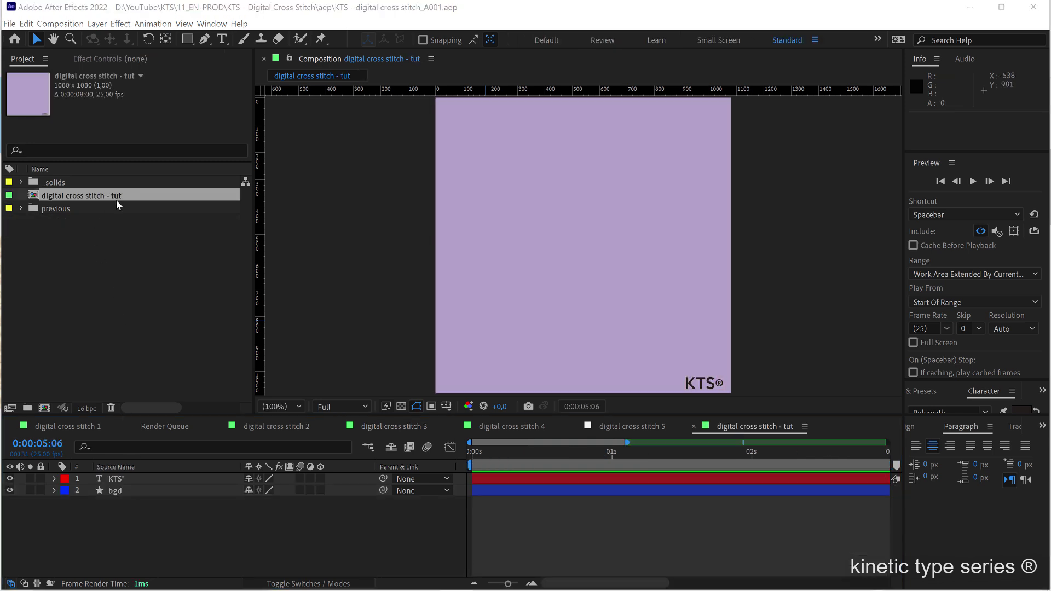
In the 'digital cross stitch - tut' comp, draw a B outline with Pen tool Bezier points.
{"action": "left_click", "coordinate": [104, 200]}
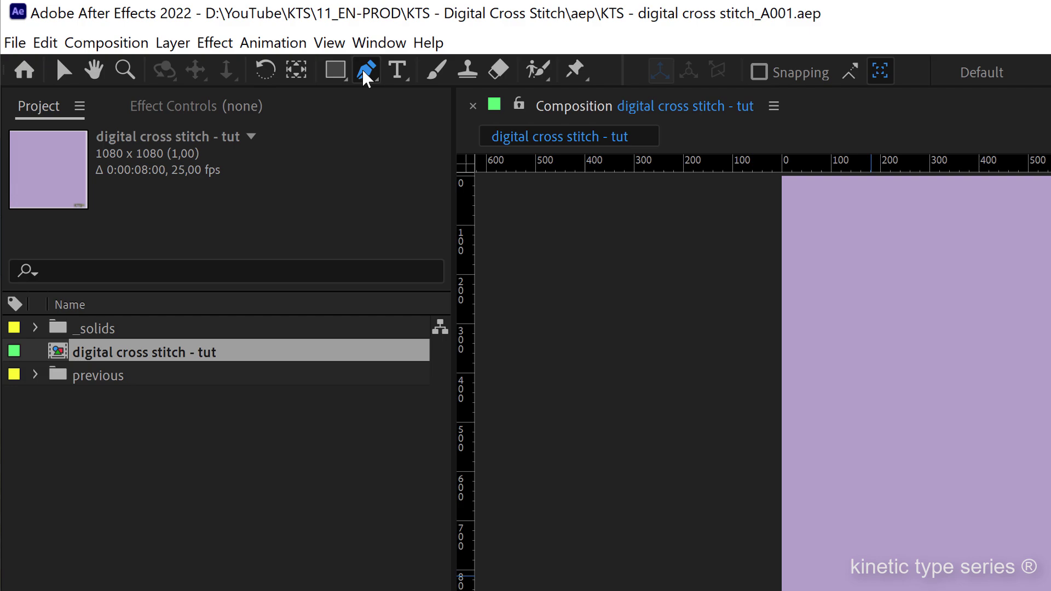
{"action": "left_click", "coordinate": [204, 41]}
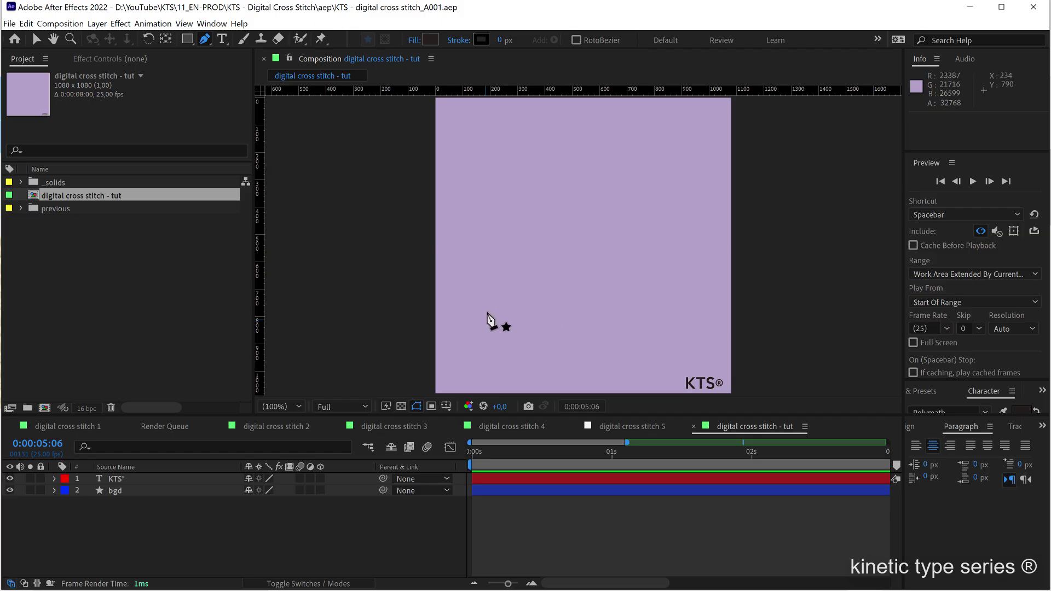
{"action": "left_click", "coordinate": [471, 313]}
{"action": "left_click_drag", "start_coordinate": [493, 339], "coordinate": [511, 328]}
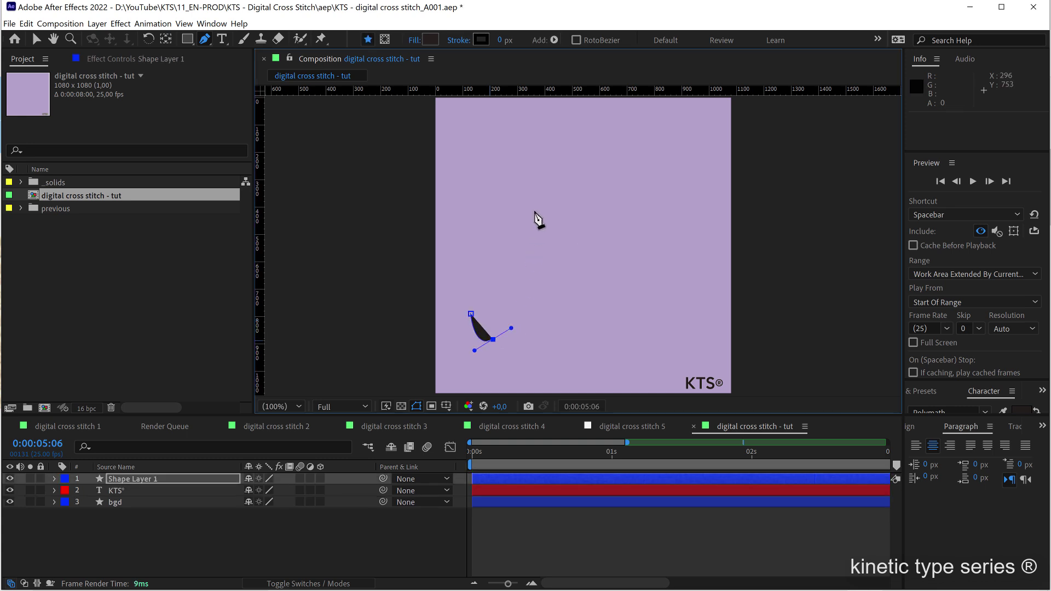
{"action": "left_click_drag", "start_coordinate": [548, 158], "coordinate": [550, 145]}
{"action": "left_click_drag", "start_coordinate": [487, 158], "coordinate": [500, 153]}
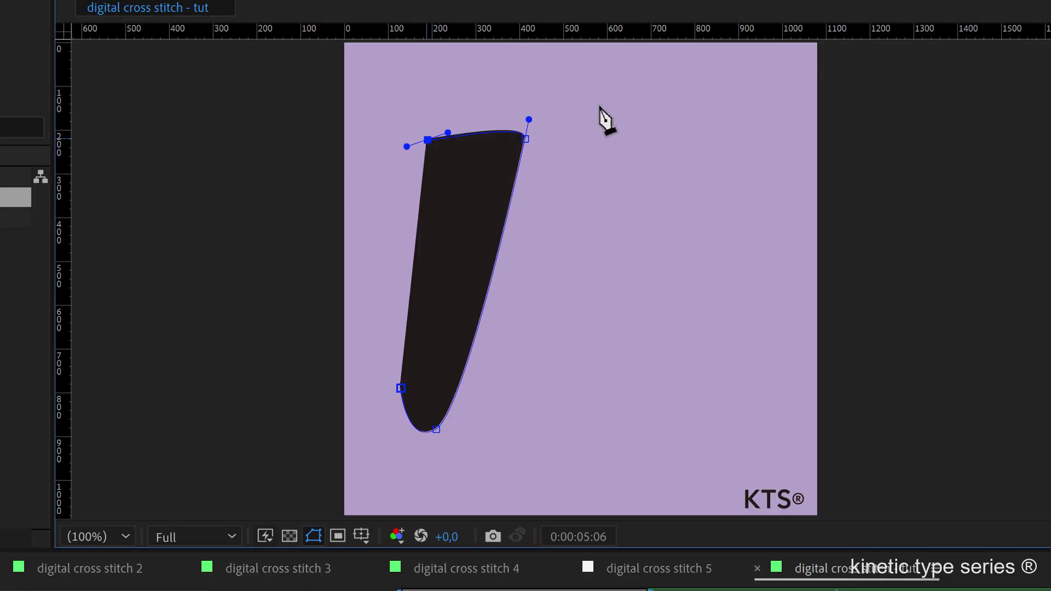
{"action": "left_click_drag", "start_coordinate": [615, 142], "coordinate": [630, 145]}
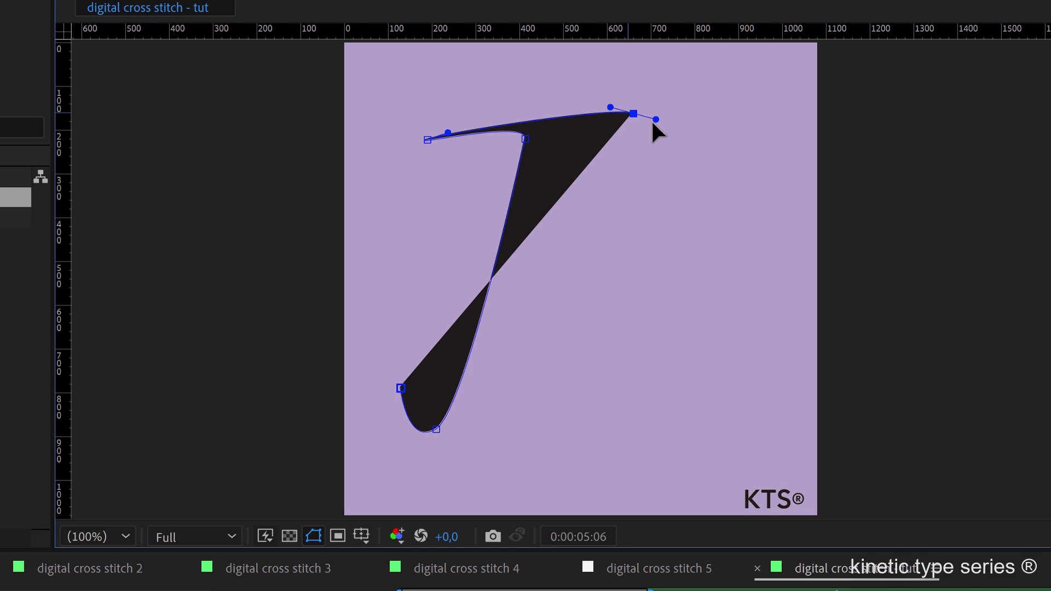
{"action": "left_click", "coordinate": [520, 255]}
{"action": "left_click_drag", "start_coordinate": [682, 243], "coordinate": [719, 271]}
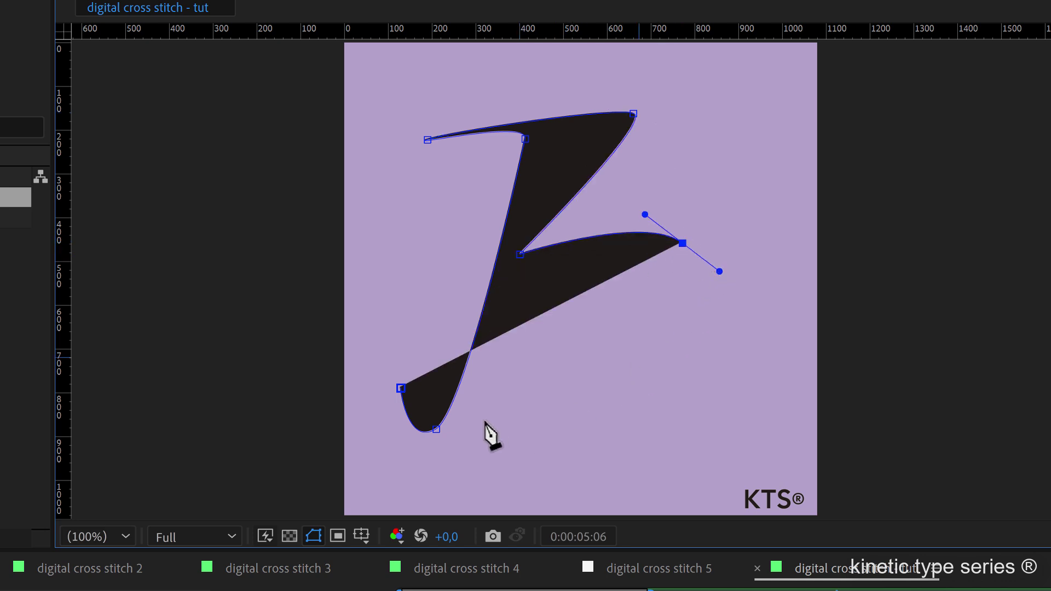
{"action": "left_click_drag", "start_coordinate": [476, 426], "coordinate": [386, 432]}
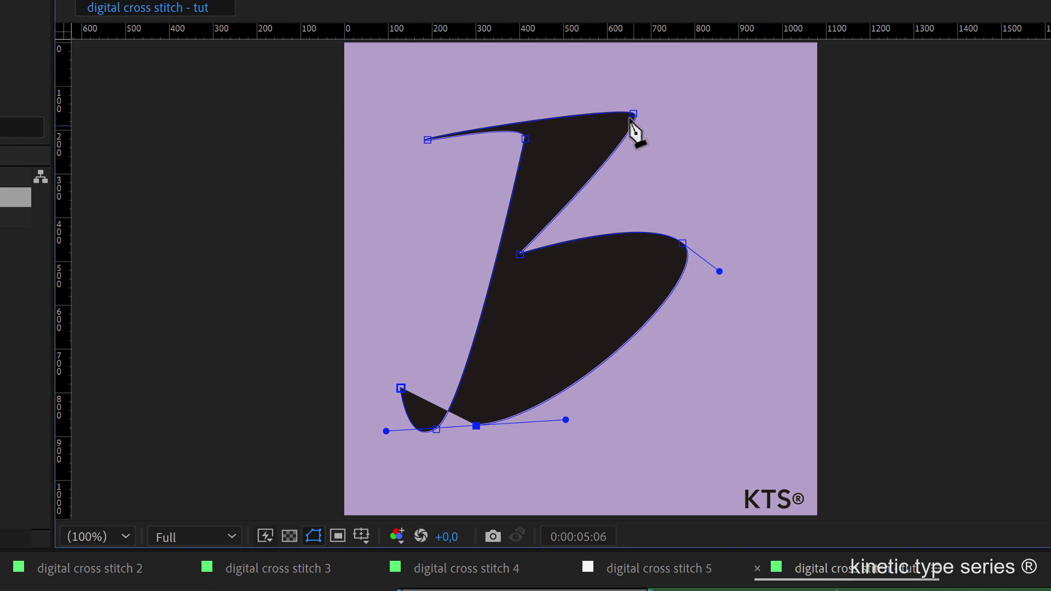
Refine the B's top-right point, bowl and bottom curves by dragging its vertices and handles.
{"action": "left_click_drag", "start_coordinate": [634, 112], "coordinate": [660, 100]}
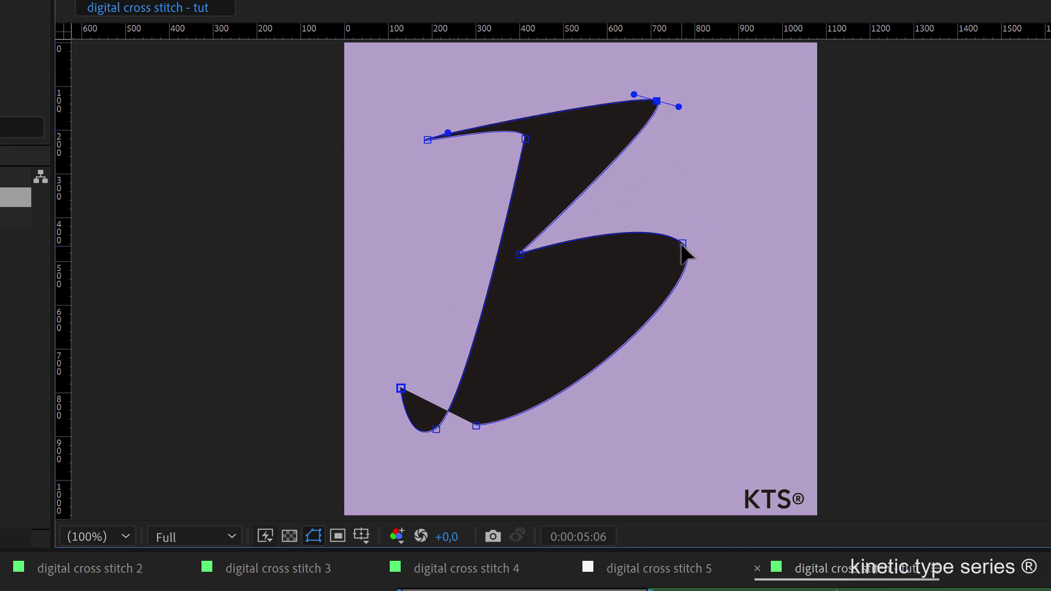
{"action": "left_click_drag", "start_coordinate": [687, 247], "coordinate": [763, 337]}
{"action": "left_click_drag", "start_coordinate": [476, 426], "coordinate": [474, 421]}
{"action": "left_click_drag", "start_coordinate": [564, 415], "coordinate": [617, 441]}
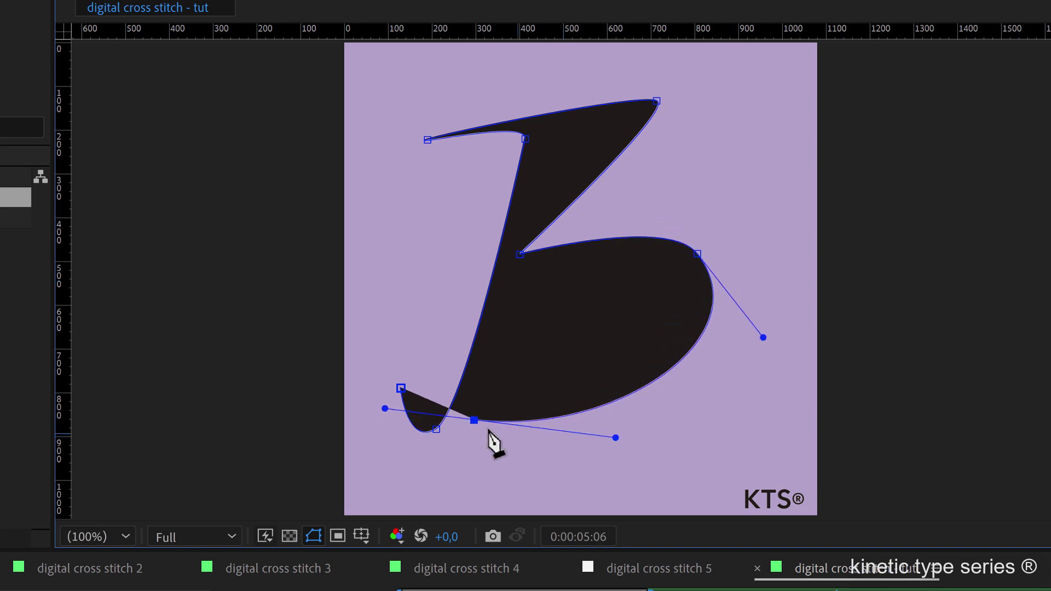
{"action": "left_click_drag", "start_coordinate": [474, 419], "coordinate": [480, 437]}
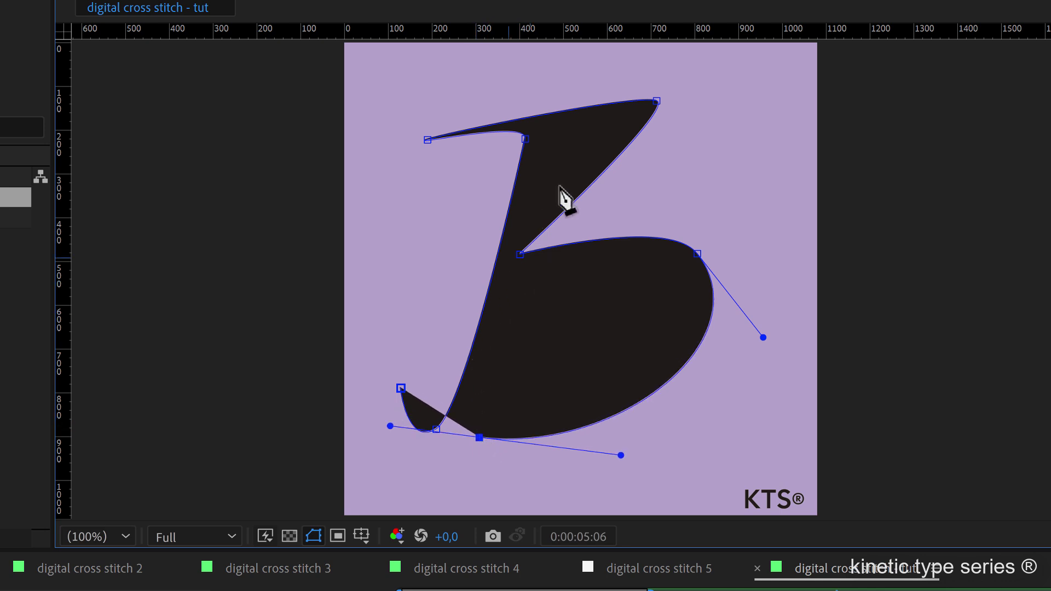
{"action": "left_click_drag", "start_coordinate": [657, 102], "coordinate": [666, 102]}
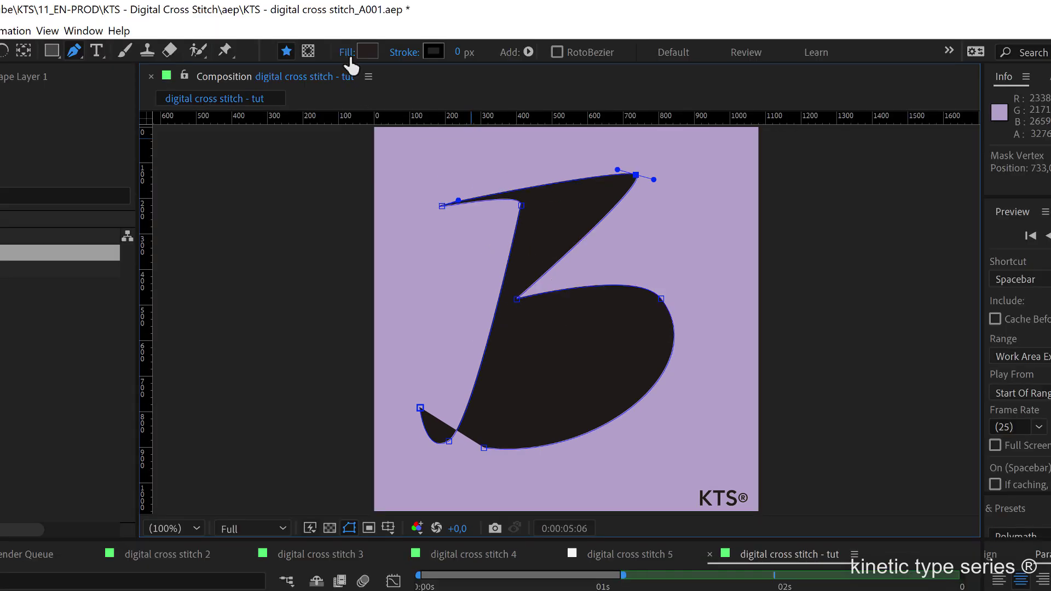
Remove the B's fill and give its path a 43 px stroke.
{"action": "left_click", "coordinate": [346, 53]}
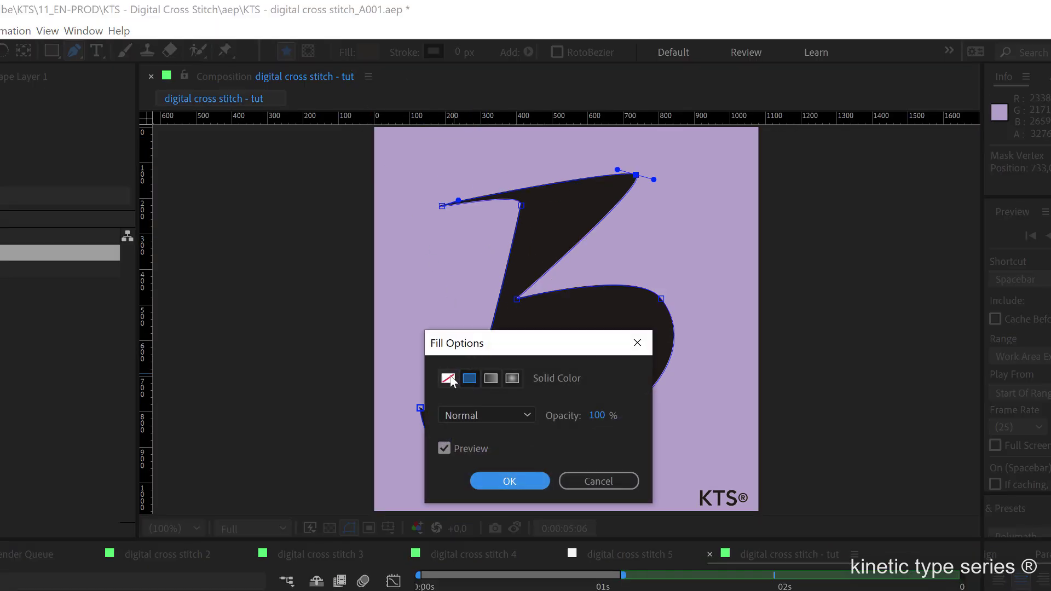
{"action": "left_click", "coordinate": [447, 379]}
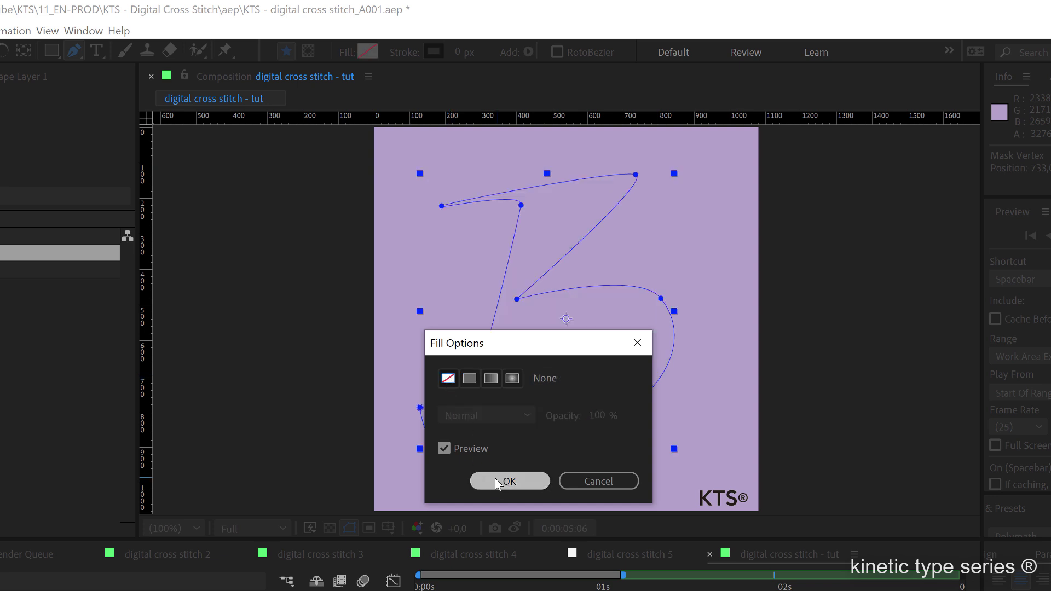
{"action": "left_click", "coordinate": [504, 481]}
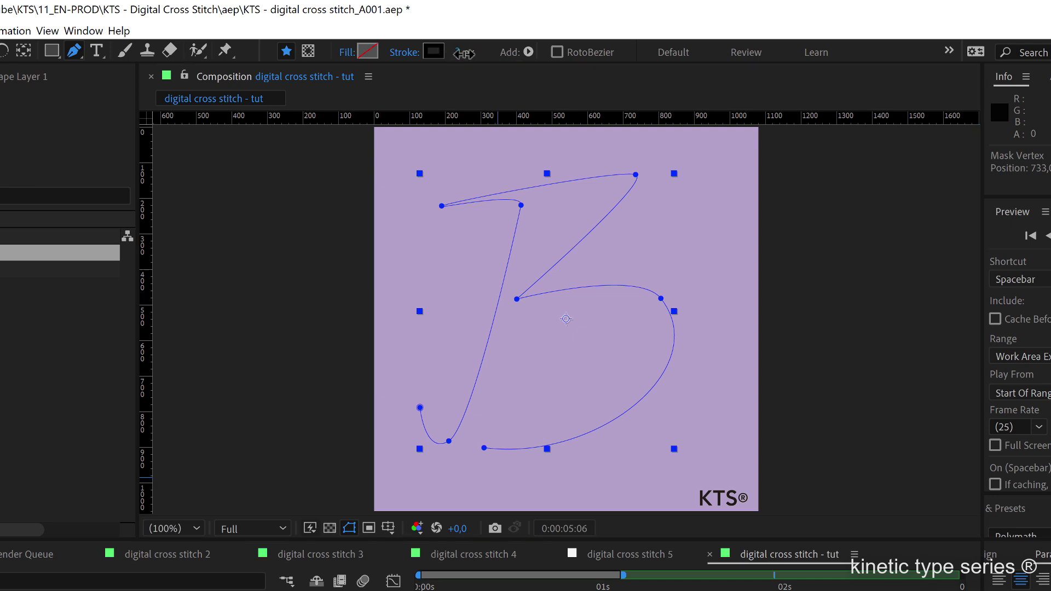
{"action": "left_click_drag", "start_coordinate": [457, 60], "coordinate": [500, 53]}
Rename the shape layer to 'digital crosstitch' and expand its contents.
{"action": "key", "text": "Return"}
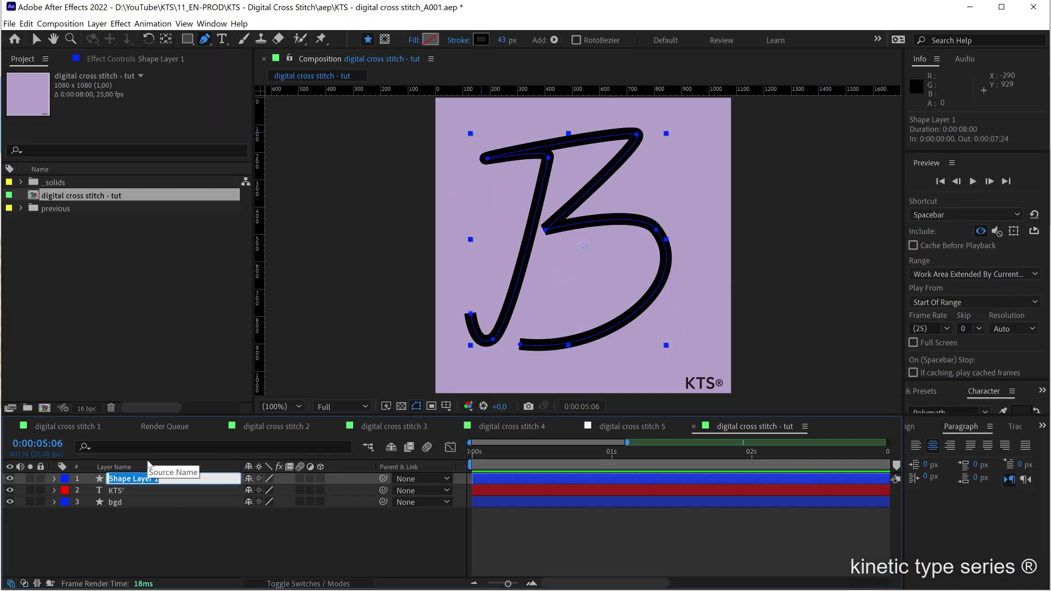
{"action": "type", "text": "digital crosstitch"}
{"action": "key", "text": "Return"}
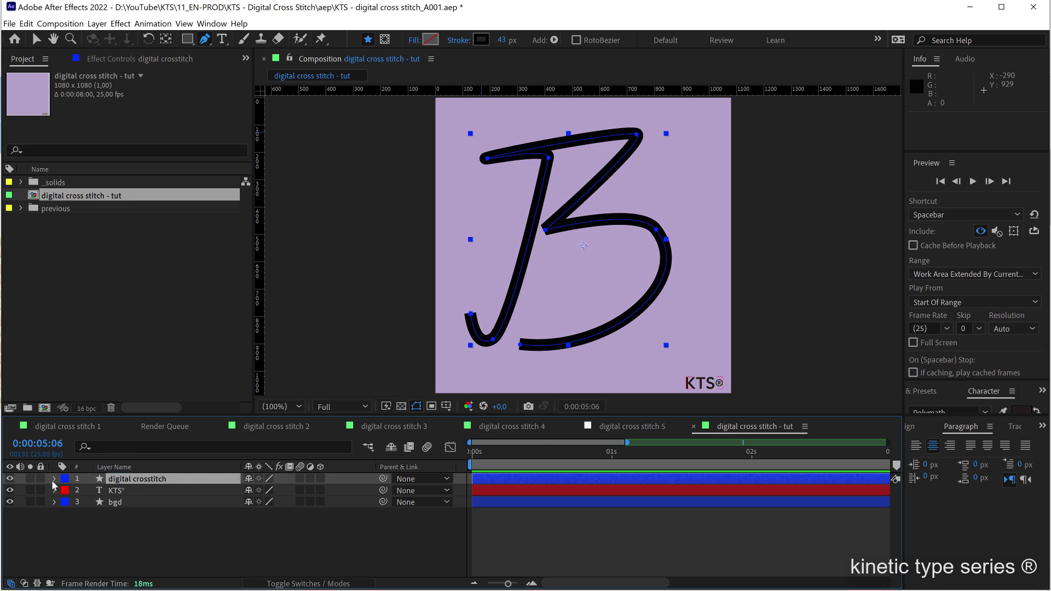
{"action": "left_click", "coordinate": [65, 491]}
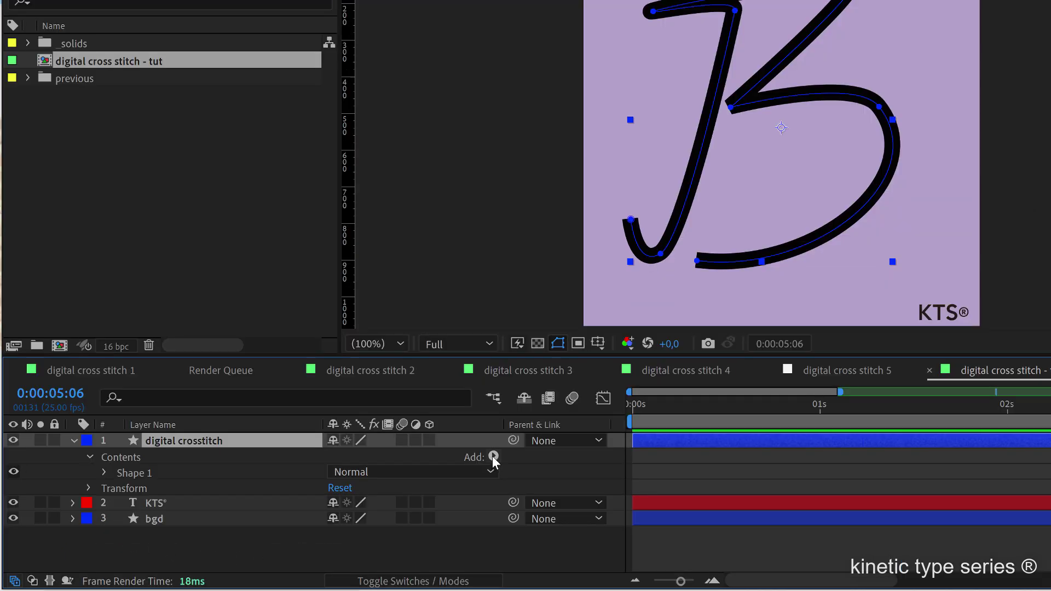
Add Trim Paths to the B and keyframe End at 100% at 2 seconds.
{"action": "left_click", "coordinate": [369, 491]}
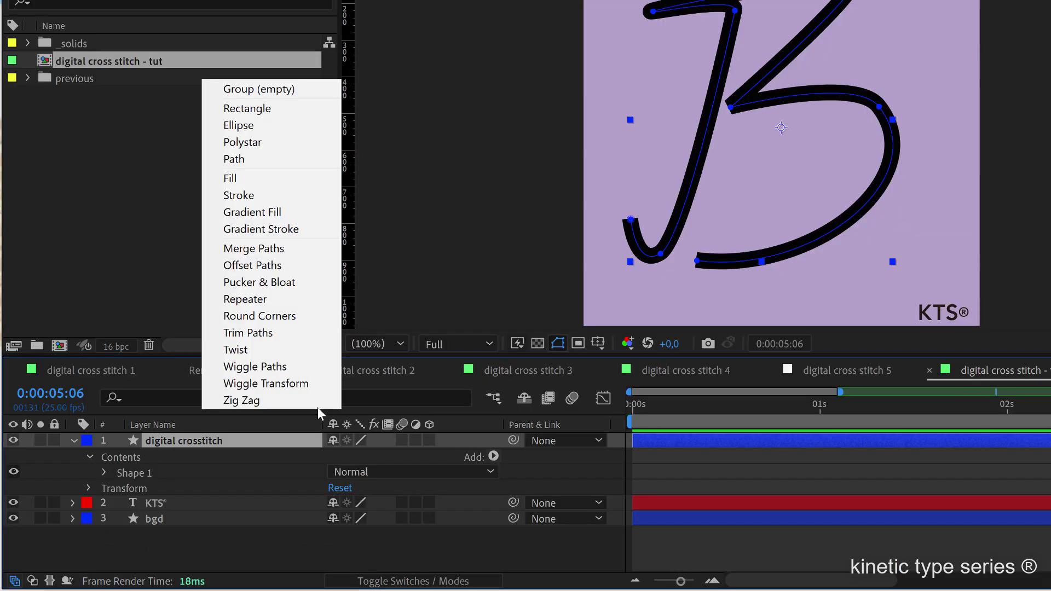
{"action": "left_click", "coordinate": [258, 333]}
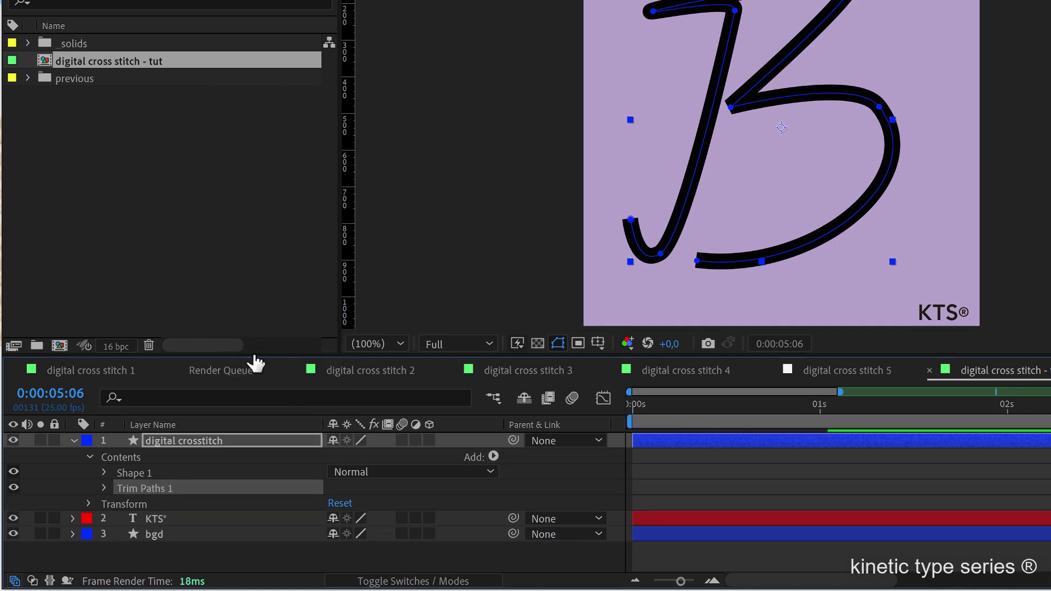
{"action": "left_click", "coordinate": [104, 489]}
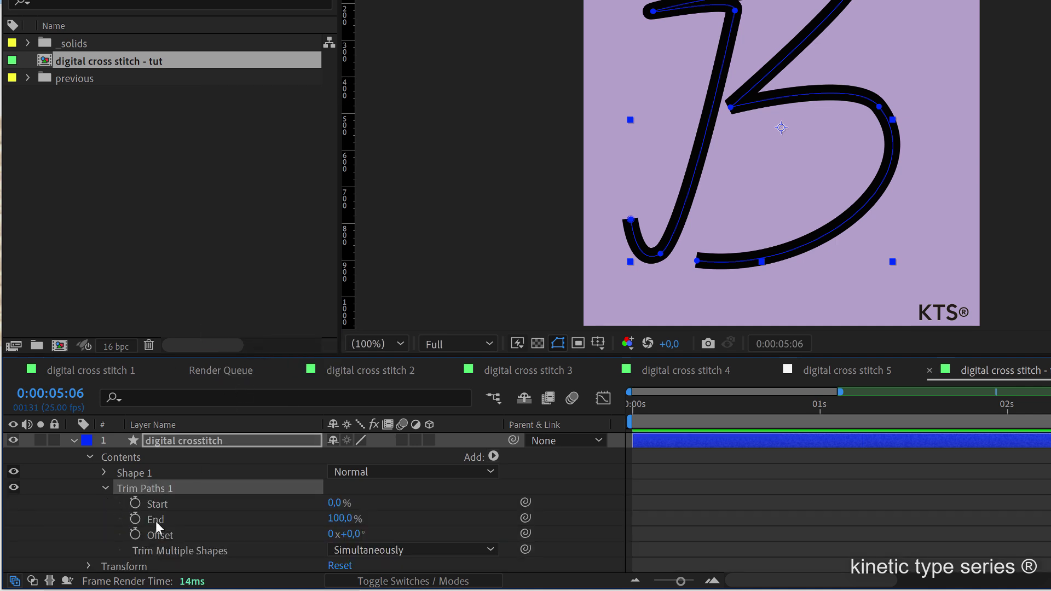
{"action": "left_click_drag", "start_coordinate": [736, 421], "coordinate": [1006, 428]}
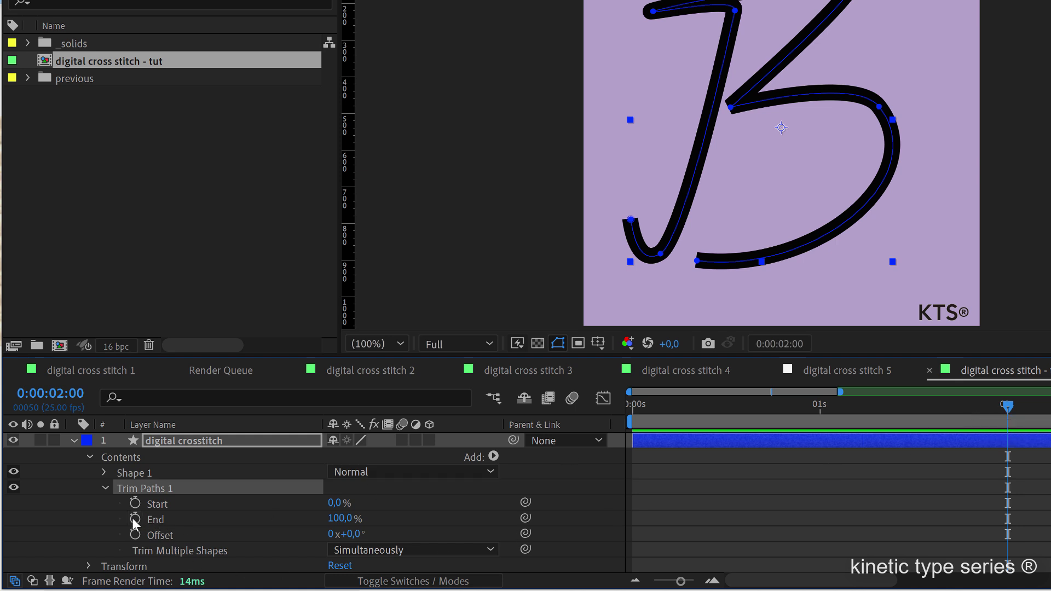
{"action": "left_click", "coordinate": [134, 519]}
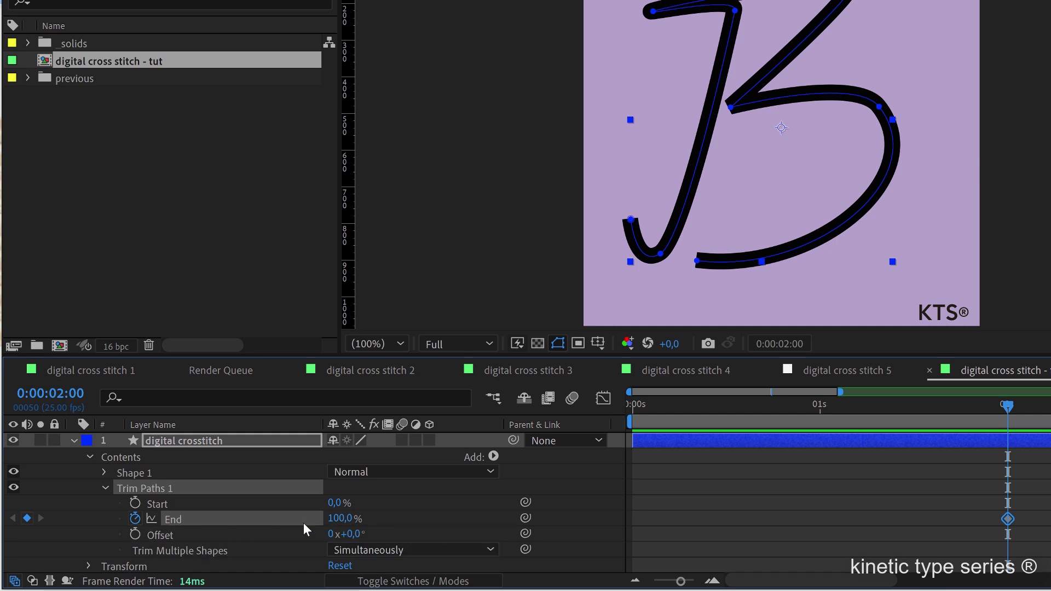
Set End to 0% at 0 seconds and scrub to preview the draw-on.
{"action": "left_click_drag", "start_coordinate": [662, 407], "coordinate": [633, 406]}
{"action": "left_click", "coordinate": [342, 518]}
{"action": "key", "text": "BackSpace"}
{"action": "type", "text": "0"}
{"action": "left_click", "coordinate": [669, 503]}
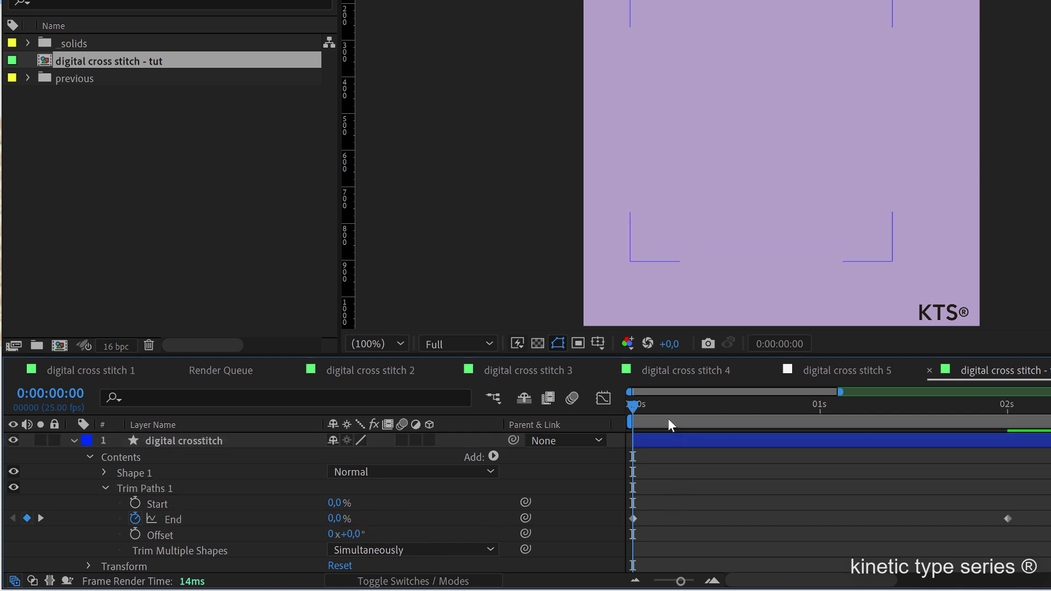
{"action": "left_click_drag", "start_coordinate": [639, 406], "coordinate": [984, 406]}
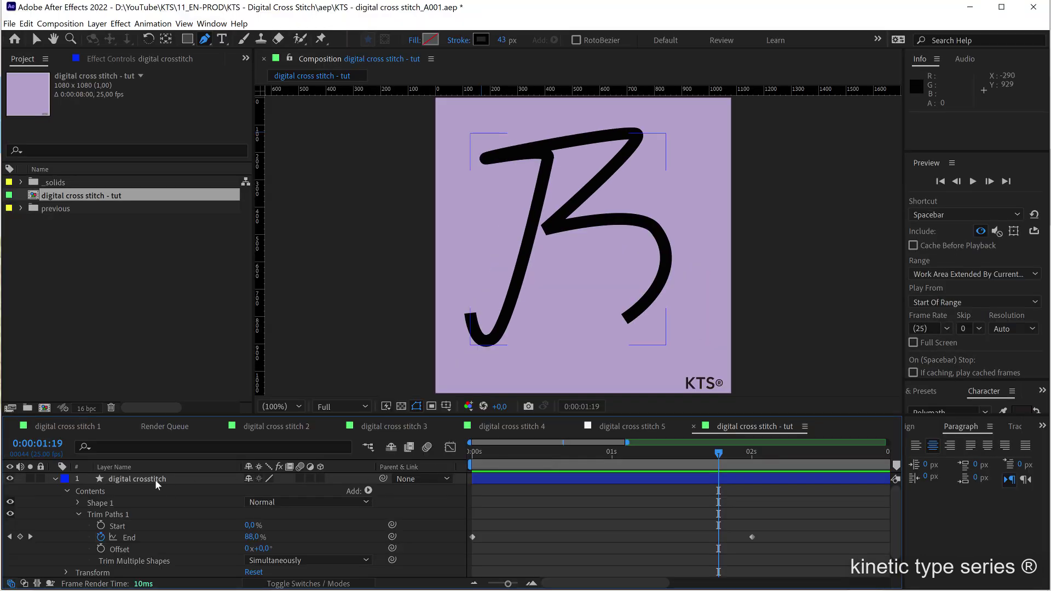
Search Effects & Presets for 'cc ba' and apply CC Ball Action to the letter layer.
{"action": "left_click", "coordinate": [155, 480]}
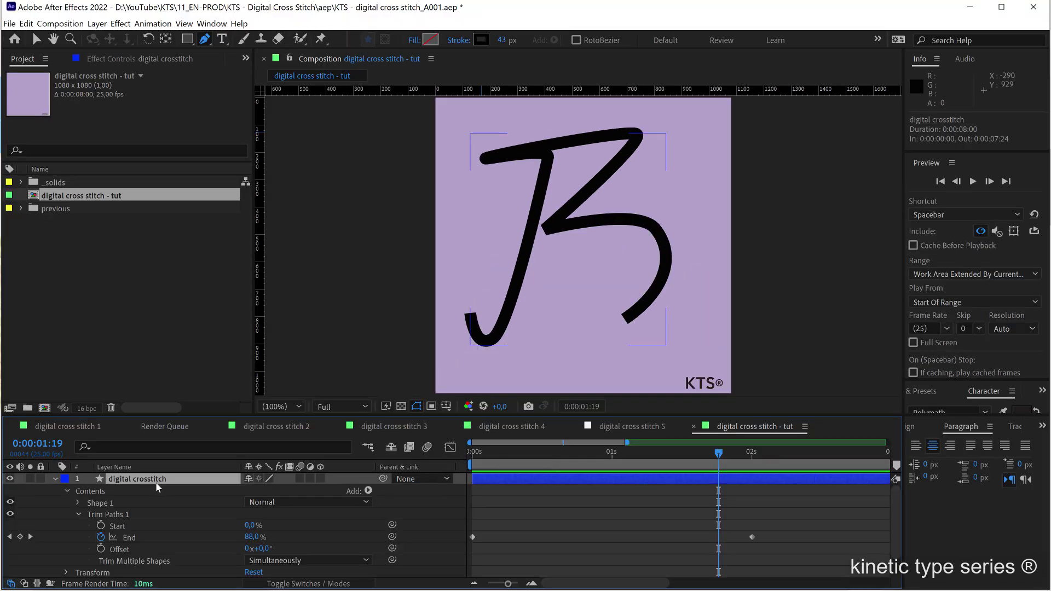
{"action": "left_click", "coordinate": [206, 24]}
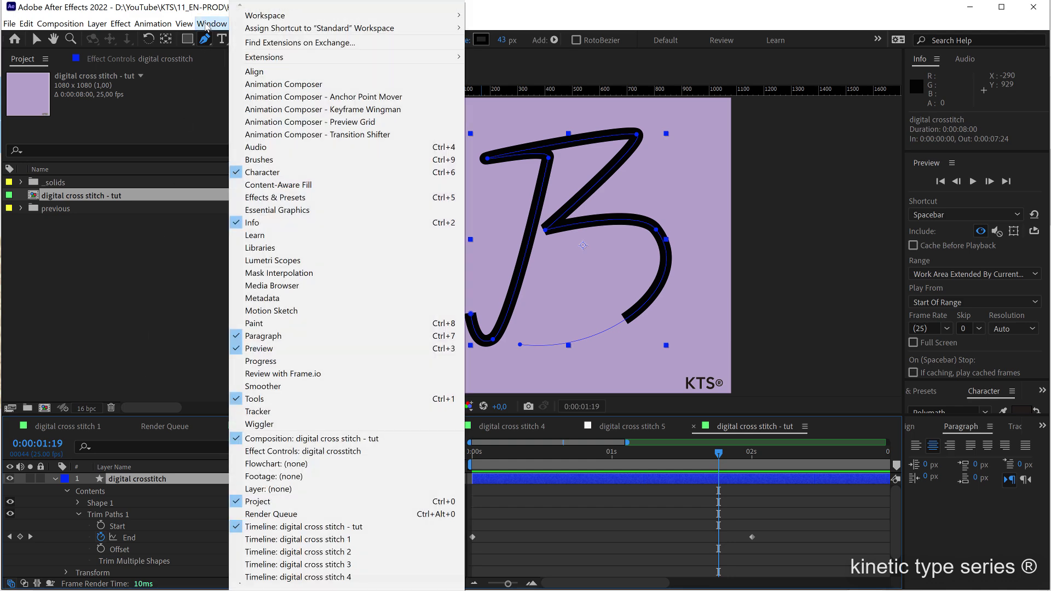
{"action": "left_click", "coordinate": [268, 198]}
{"action": "left_click_drag", "start_coordinate": [953, 386], "coordinate": [989, 221]}
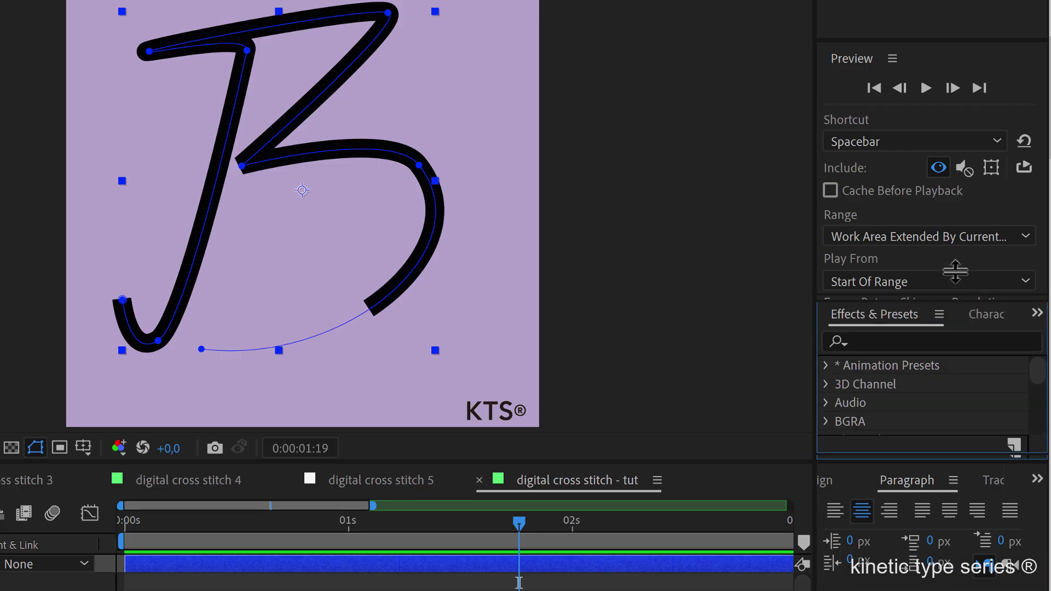
{"action": "left_click_drag", "start_coordinate": [953, 150], "coordinate": [953, 132]}
{"action": "left_click", "coordinate": [910, 194]}
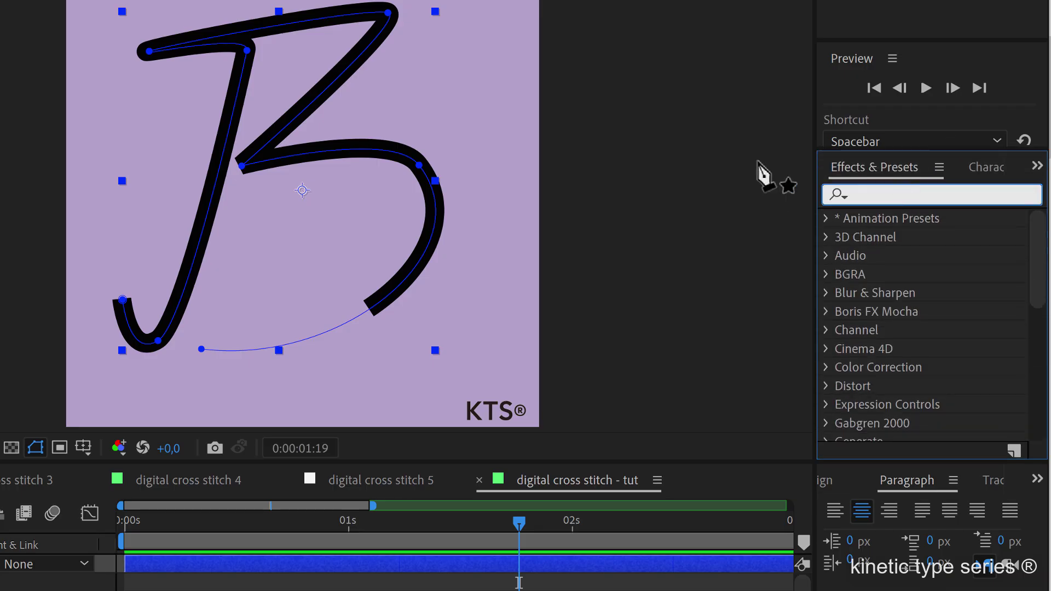
{"action": "type", "text": "cc ba"}
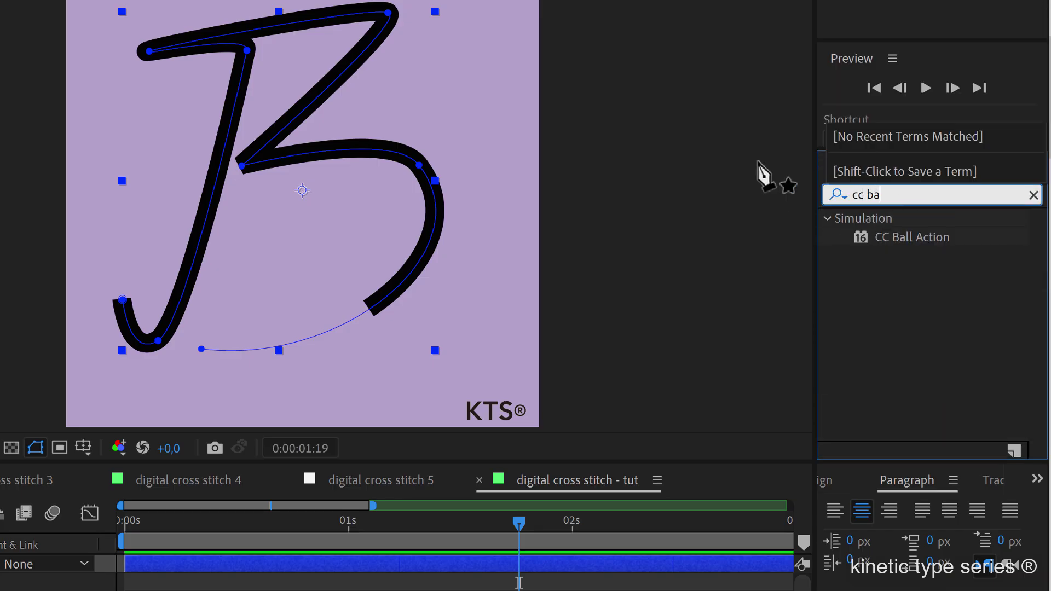
{"action": "left_click", "coordinate": [921, 241]}
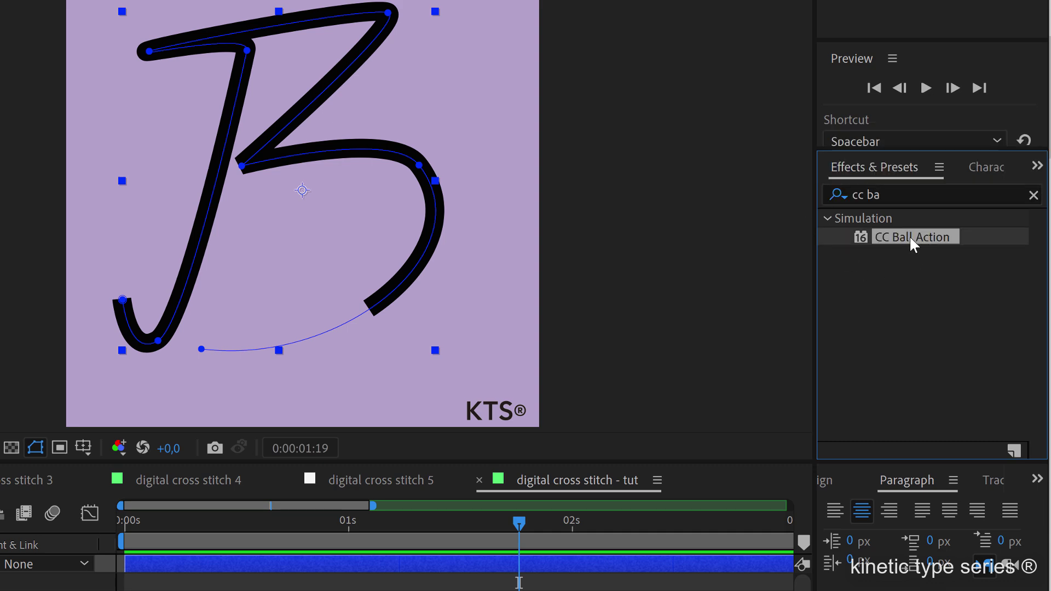
{"action": "left_click_drag", "start_coordinate": [912, 244], "coordinate": [358, 587]}
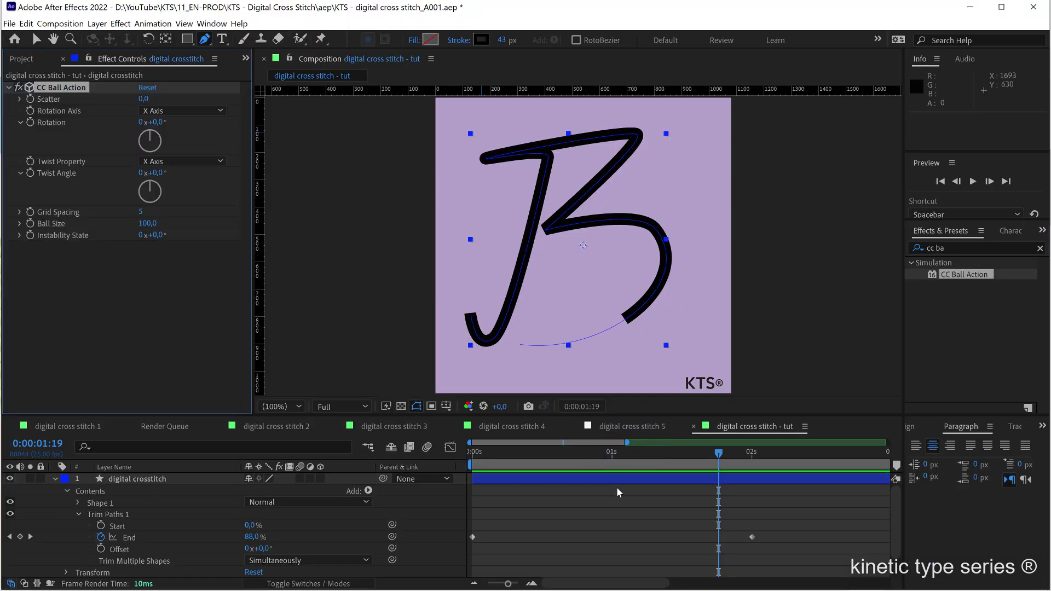
Set CC Ball Action Grid Spacing to 17 and Ball Size to 52.
{"action": "key", "text": "v"}
{"action": "left_click", "coordinate": [130, 480]}
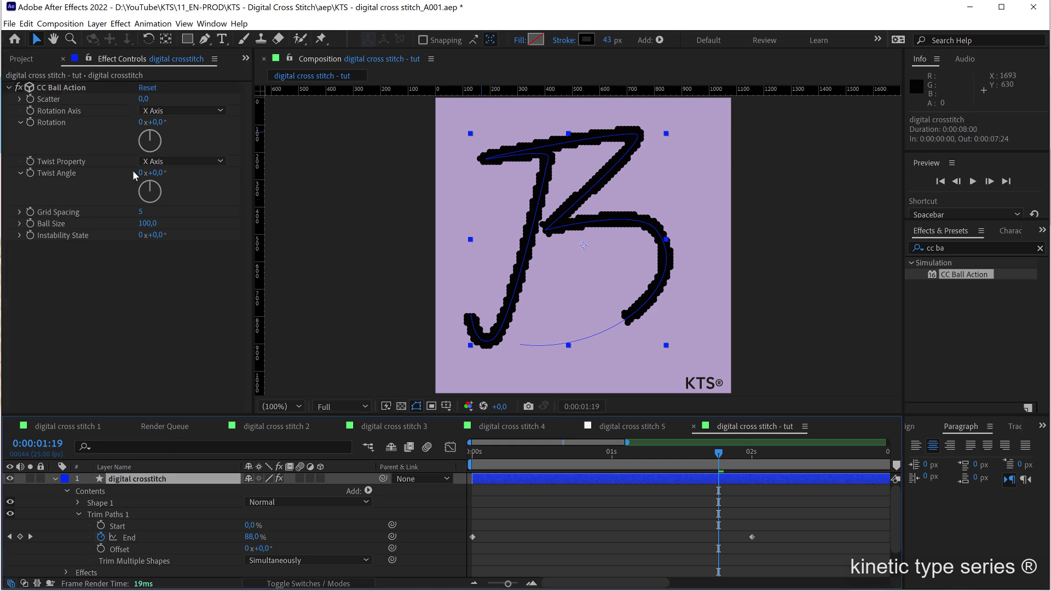
{"action": "left_click_drag", "start_coordinate": [143, 213], "coordinate": [148, 210]}
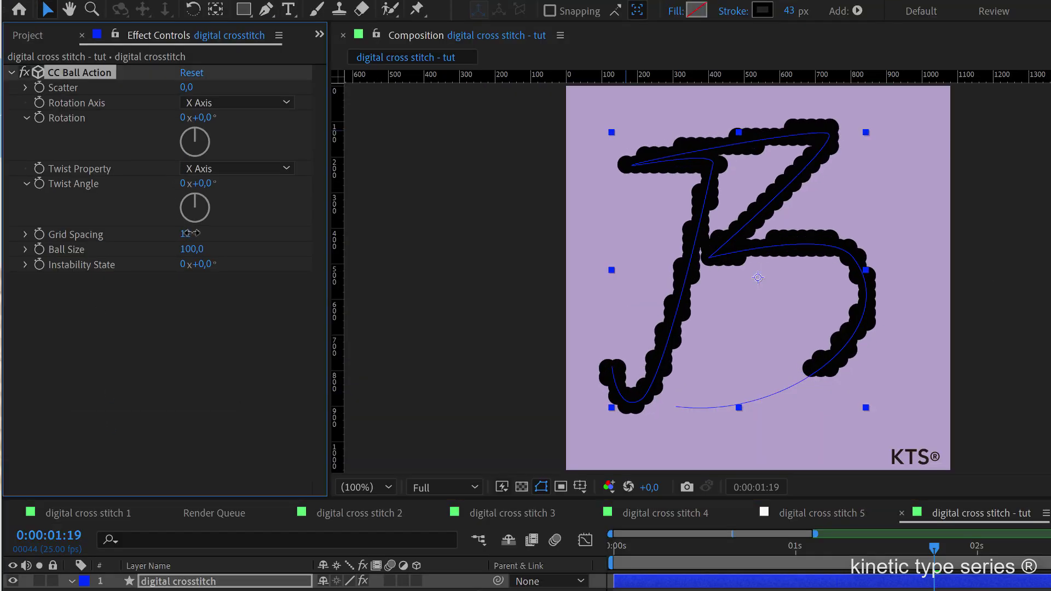
{"action": "left_click_drag", "start_coordinate": [198, 249], "coordinate": [163, 265]}
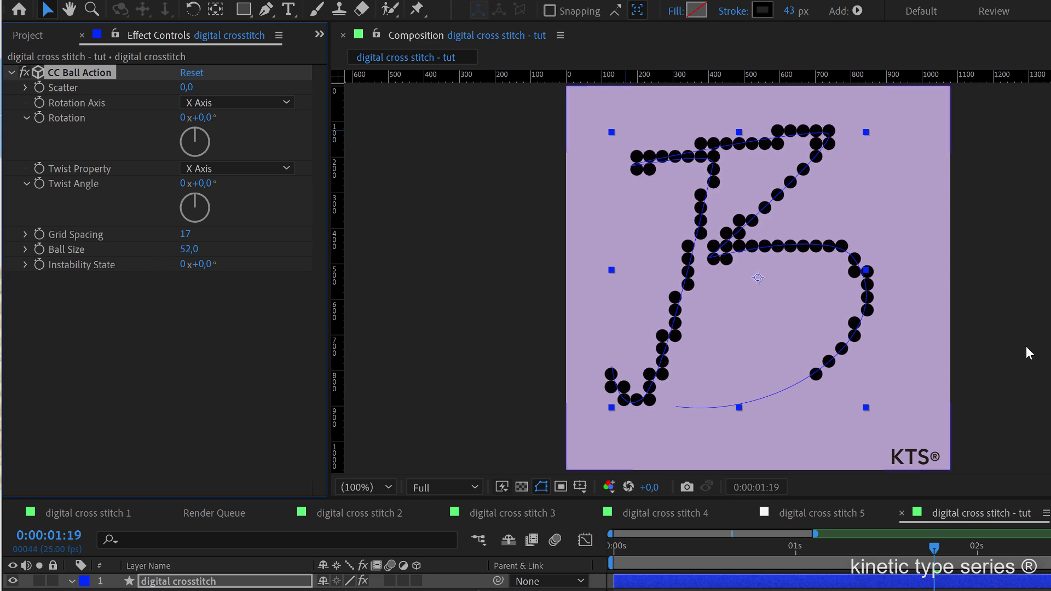
Apply Simple Choker via a 'simpl' search, set Choke Matte to 8.40, and zoom in to check.
{"action": "left_click", "coordinate": [881, 281]}
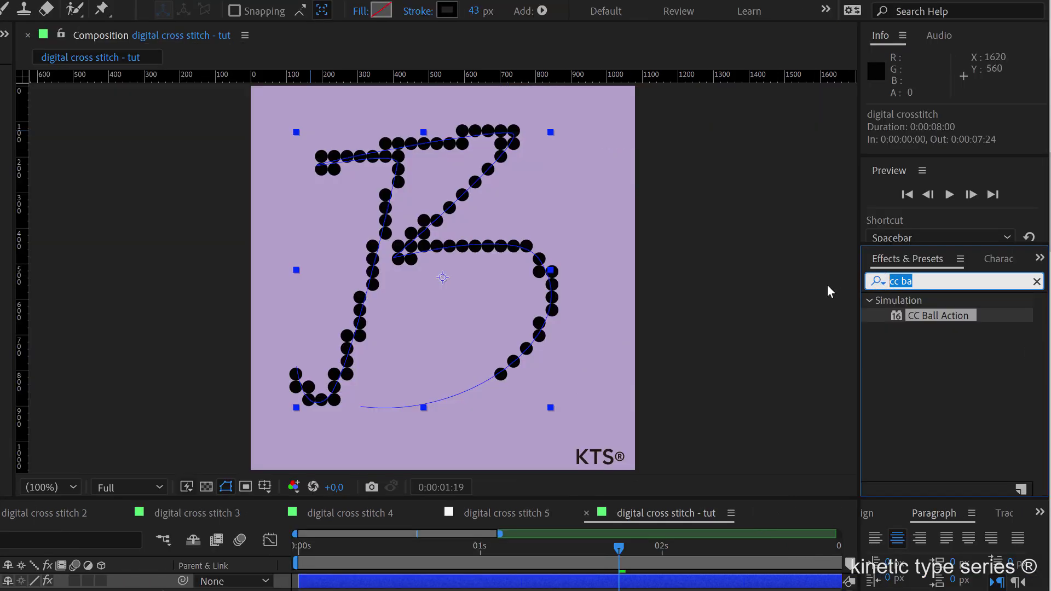
{"action": "type", "text": "simp"}
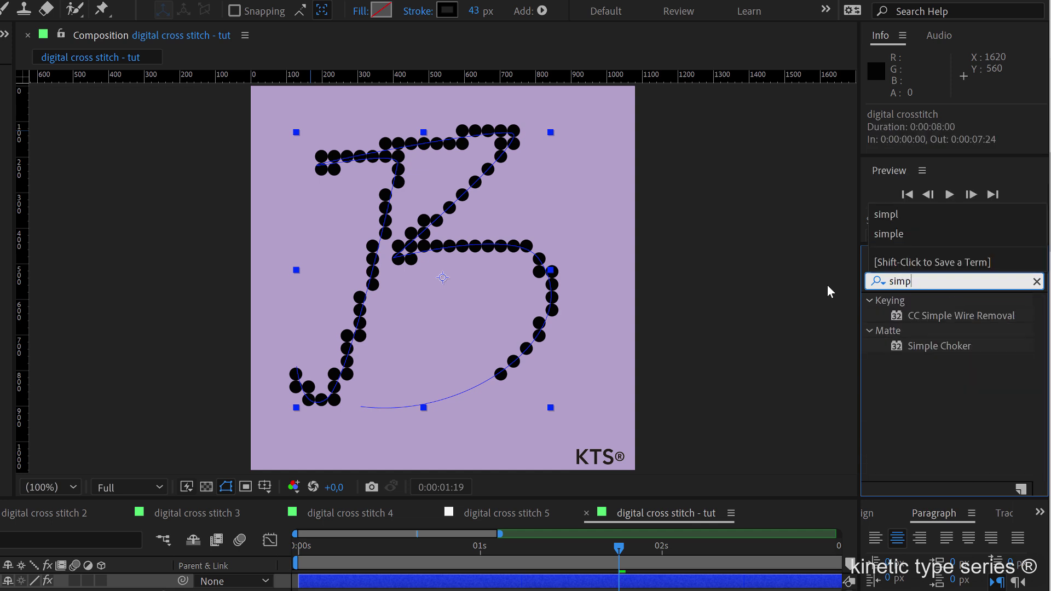
{"action": "type", "text": "l"}
{"action": "left_click_drag", "start_coordinate": [930, 346], "coordinate": [588, 574]}
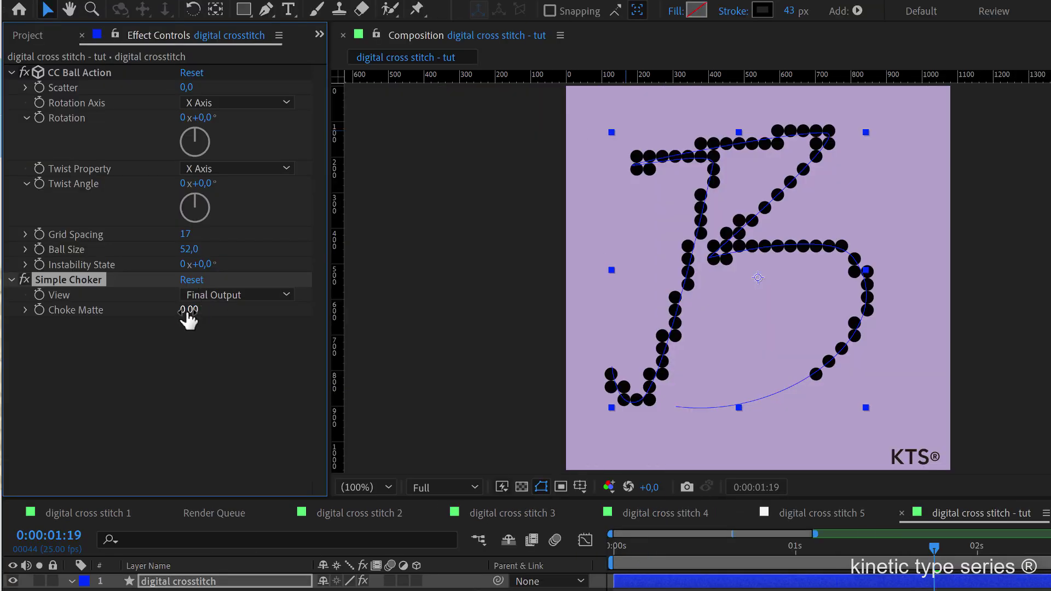
{"action": "left_click_drag", "start_coordinate": [190, 309], "coordinate": [251, 299]}
{"action": "scroll", "coordinate": [701, 300], "scroll_direction": "up", "scroll_amount": 4}
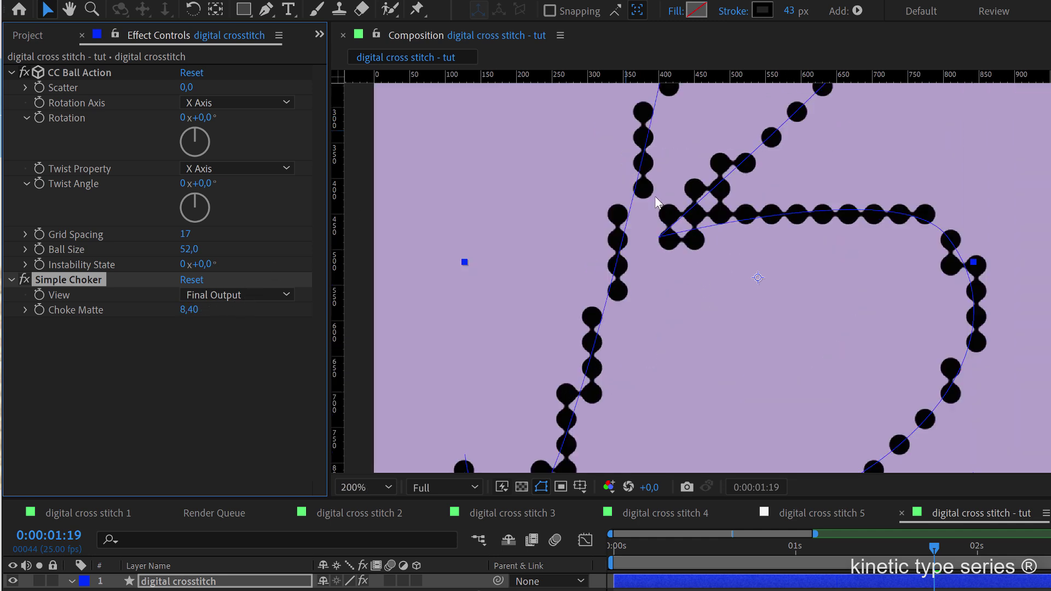
{"action": "left_click_drag", "start_coordinate": [704, 299], "coordinate": [817, 477]}
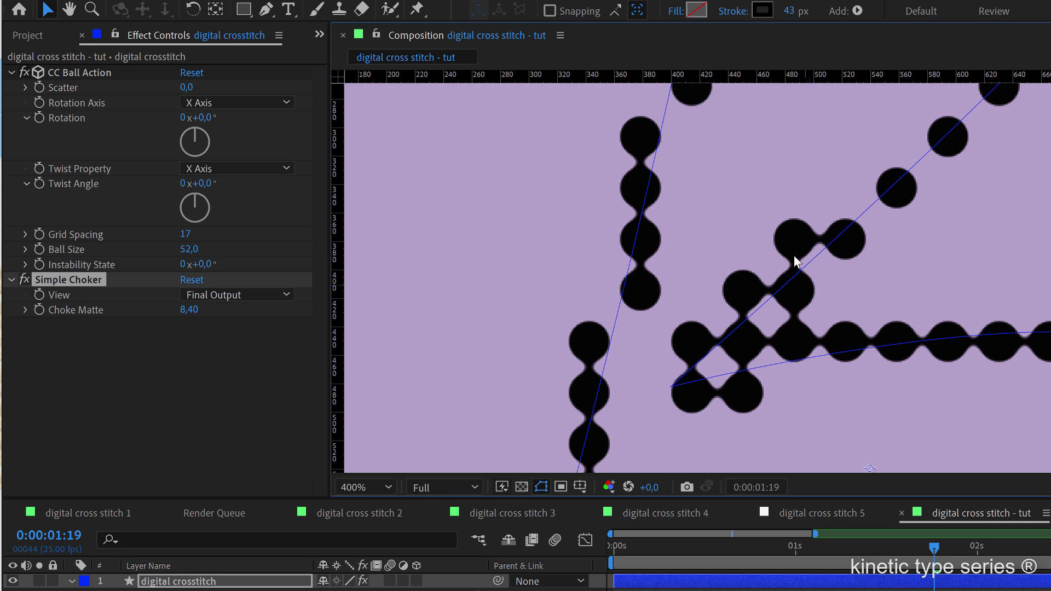
{"action": "scroll", "coordinate": [745, 314], "scroll_direction": "down", "scroll_amount": 4}
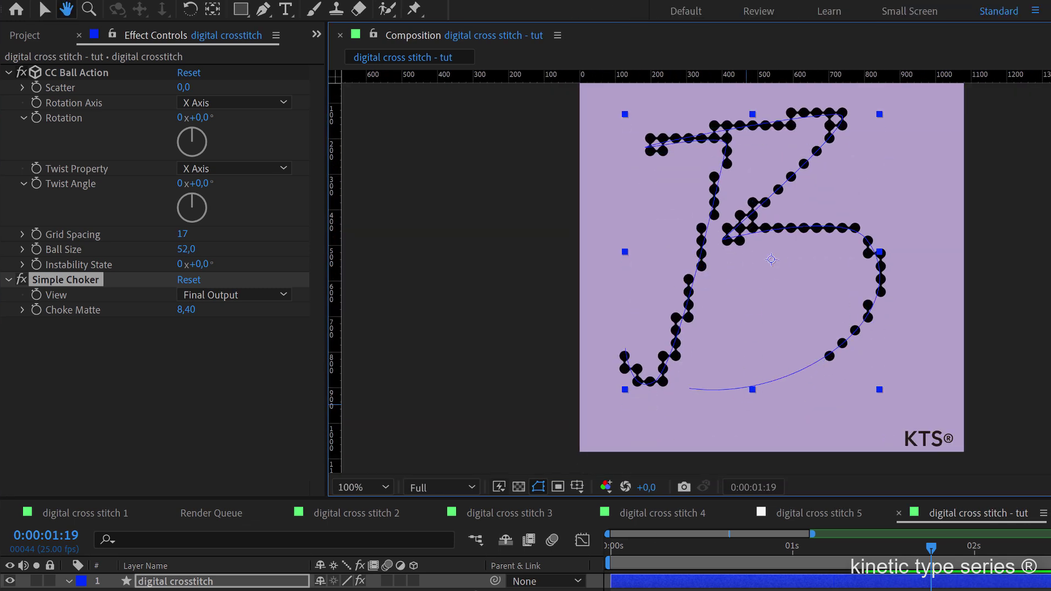
Widen the stroke to 55 px and set CC Ball Action to Grid Spacing 22, Ball Size 53.
{"action": "left_click_drag", "start_coordinate": [958, 547], "coordinate": [988, 547]}
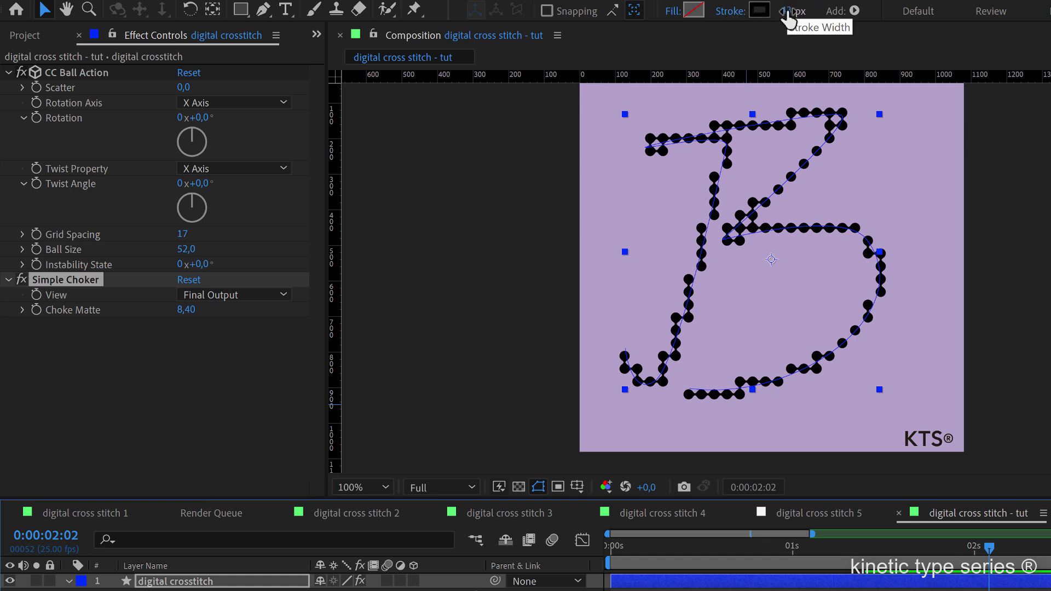
{"action": "left_click_drag", "start_coordinate": [787, 15], "coordinate": [795, 11]}
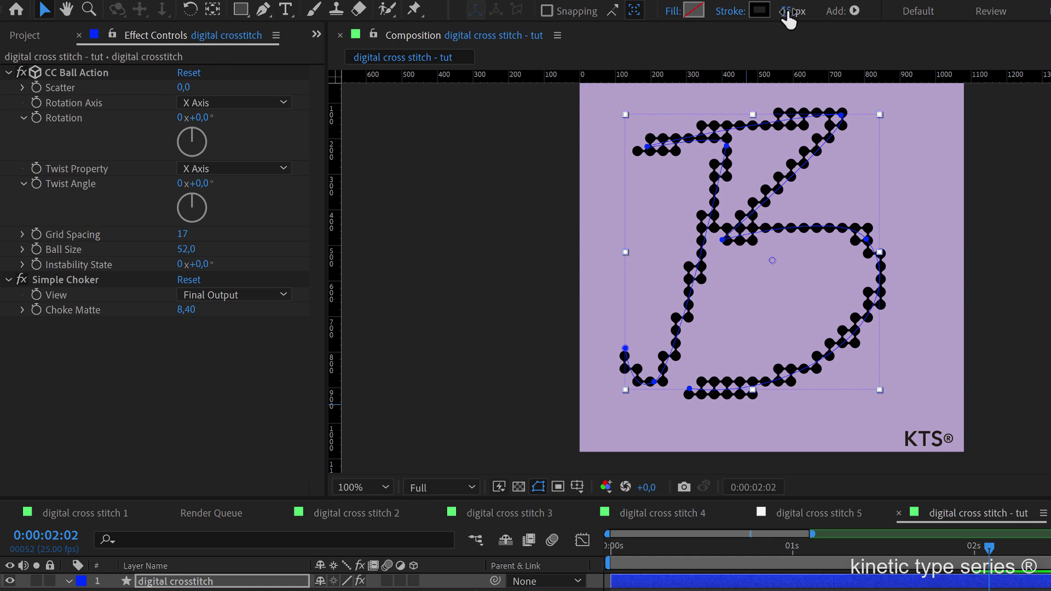
{"action": "left_click", "coordinate": [65, 73]}
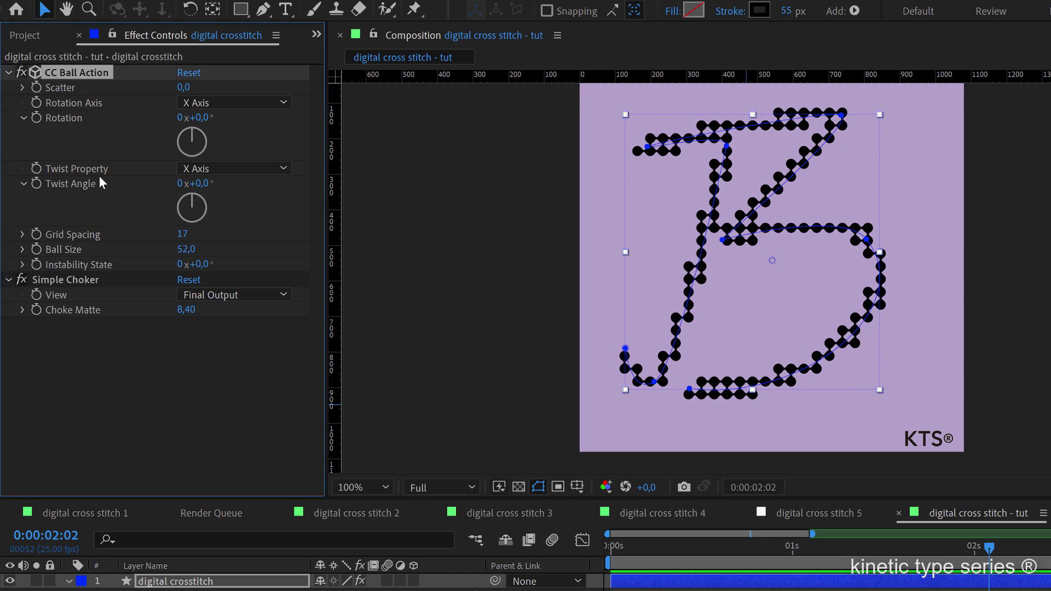
{"action": "left_click_drag", "start_coordinate": [185, 250], "coordinate": [185, 250]}
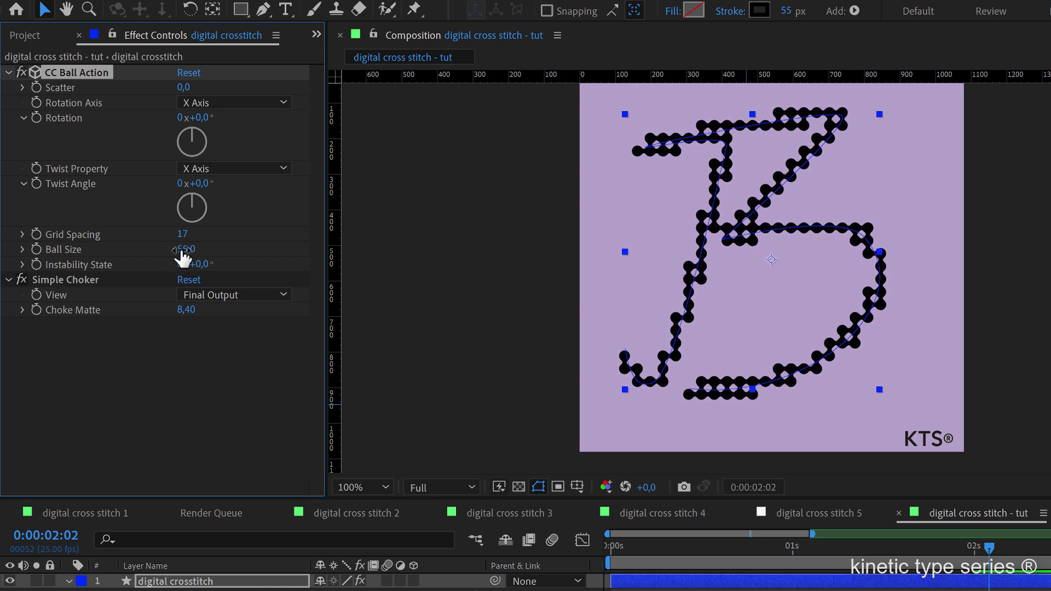
{"action": "left_click_drag", "start_coordinate": [184, 233], "coordinate": [186, 233]}
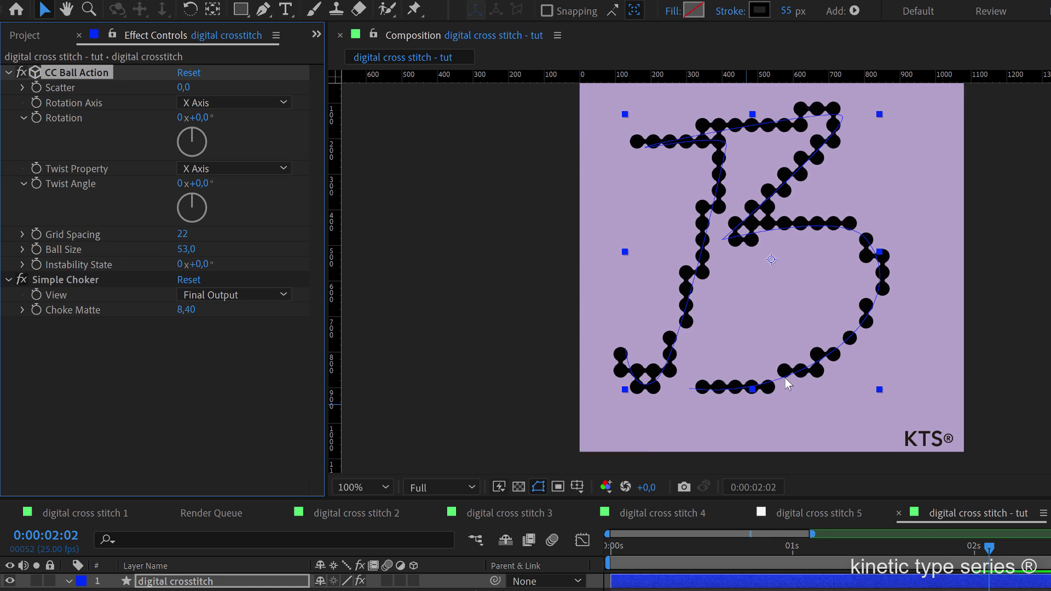
Preview the draw-on, then zoom in and reposition the B's middle stroke end point.
{"action": "key", "text": "space"}
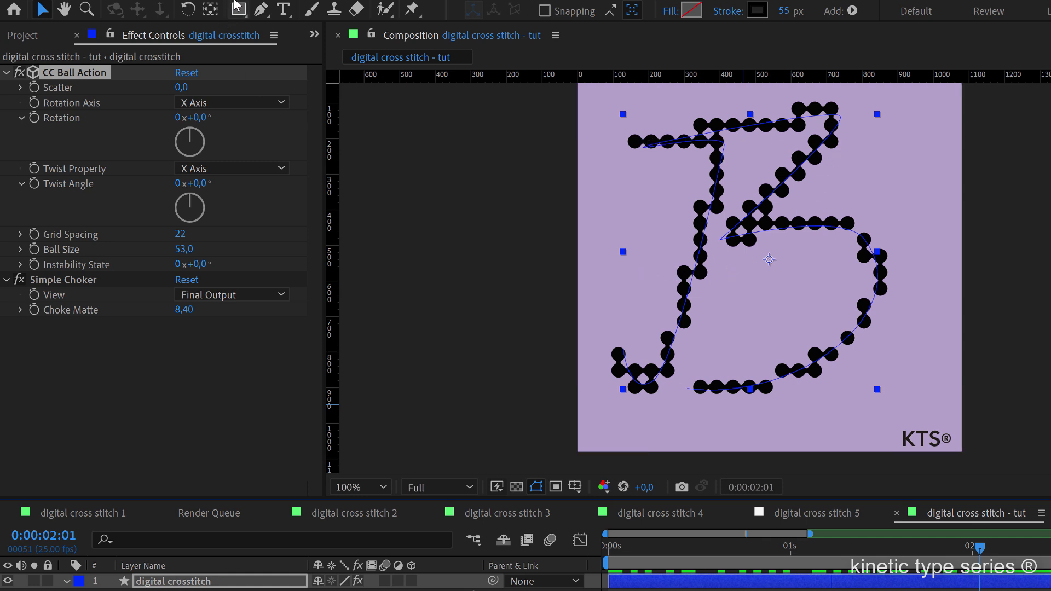
{"action": "left_click", "coordinate": [261, 11]}
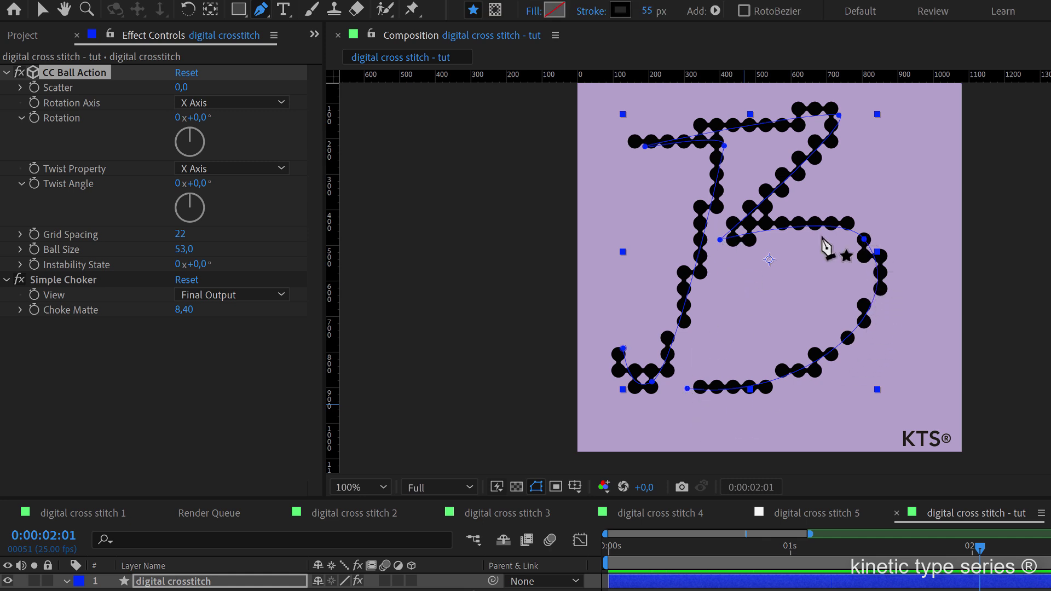
{"action": "scroll", "coordinate": [635, 195], "scroll_direction": "up", "scroll_amount": 2}
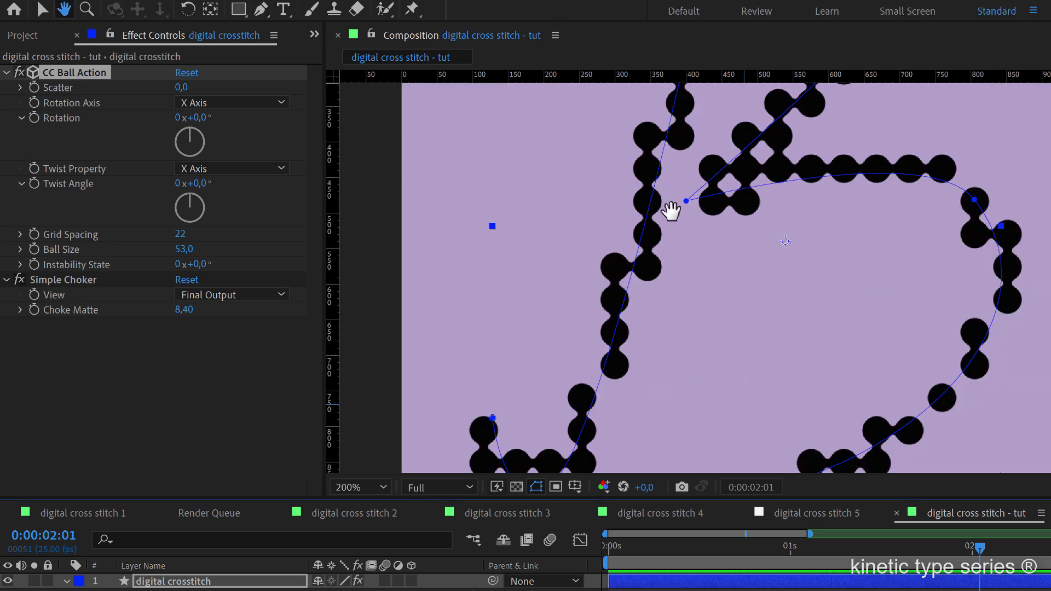
{"action": "scroll", "coordinate": [693, 290], "scroll_direction": "up", "scroll_amount": 2}
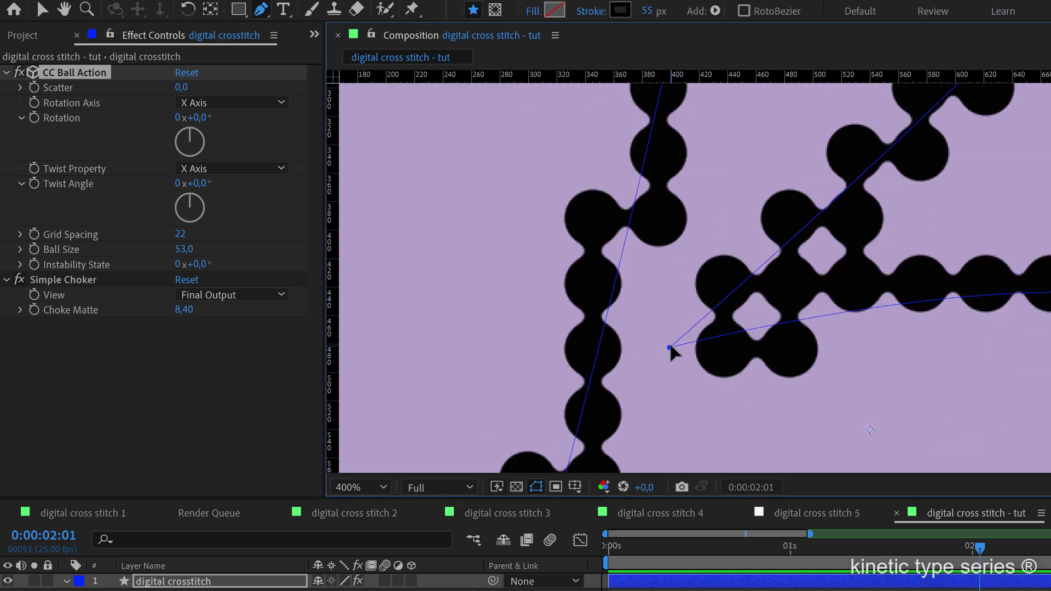
{"action": "left_click_drag", "start_coordinate": [669, 347], "coordinate": [636, 361]}
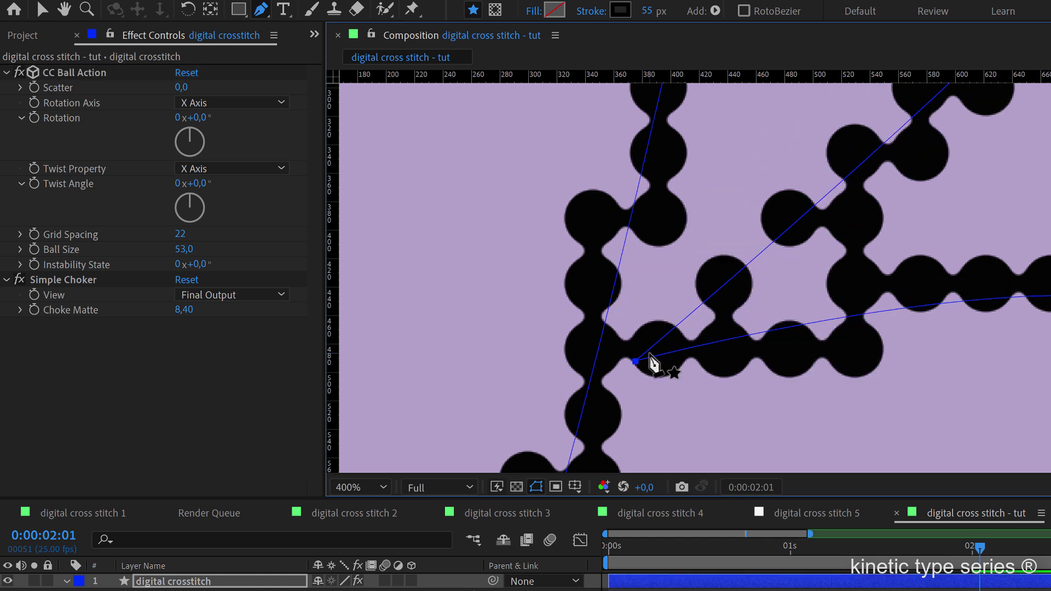
{"action": "key", "text": "slash"}
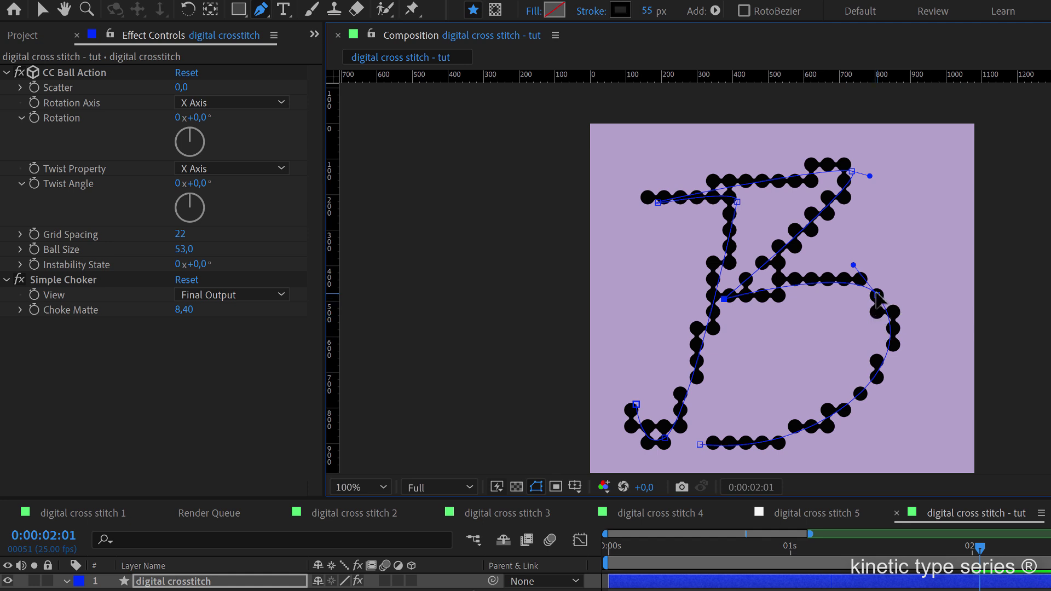
Adjust the B's right curve, bottom point and handle, and move the top-right vertex to 772, 114.
{"action": "left_click_drag", "start_coordinate": [878, 299], "coordinate": [871, 290]}
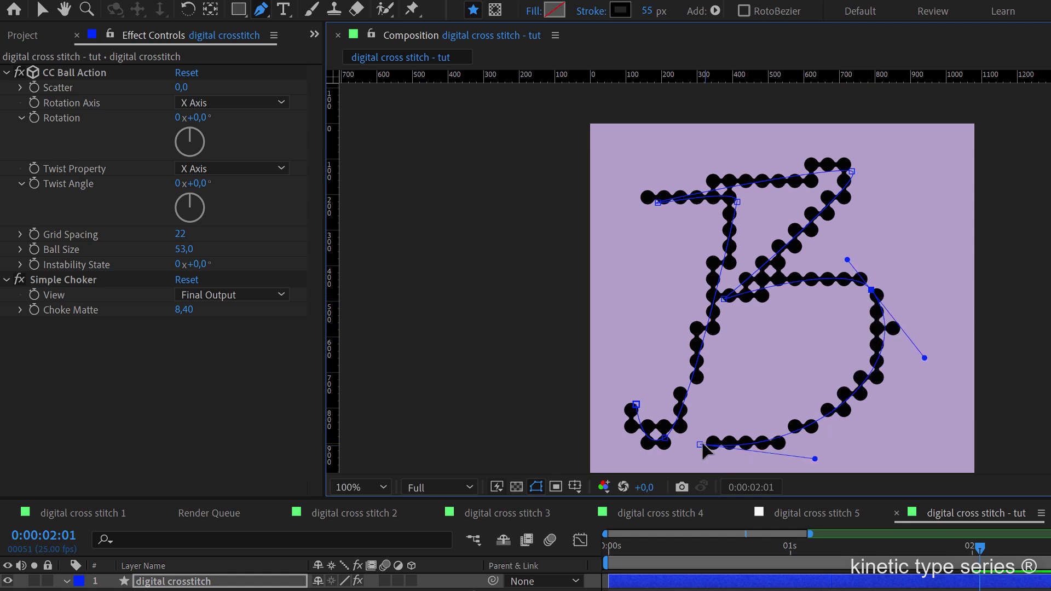
{"action": "left_click_drag", "start_coordinate": [688, 444], "coordinate": [672, 444]}
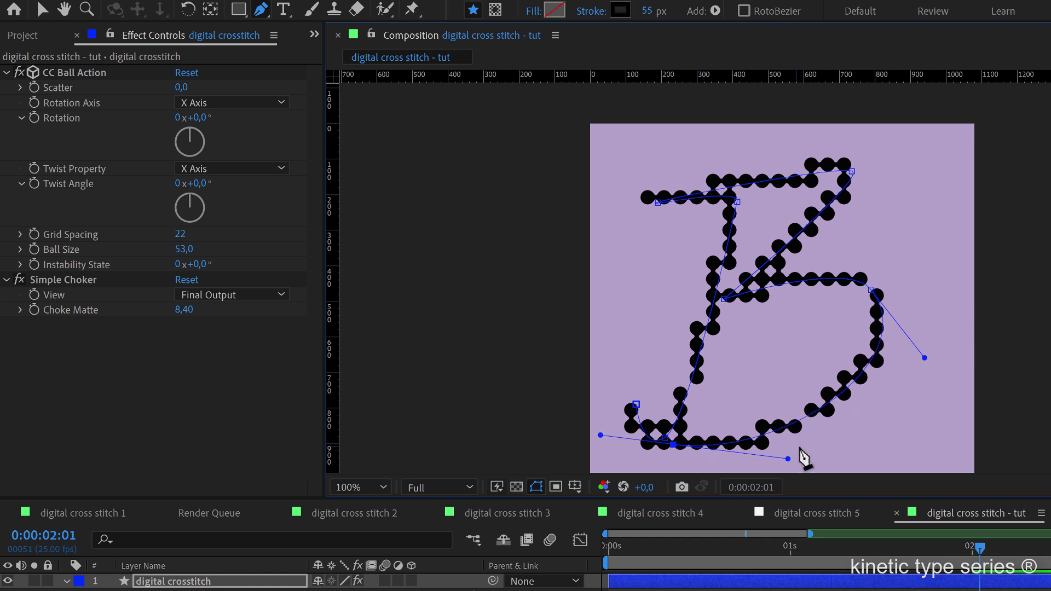
{"action": "left_click_drag", "start_coordinate": [788, 459], "coordinate": [840, 444]}
{"action": "left_click_drag", "start_coordinate": [761, 346], "coordinate": [750, 339]}
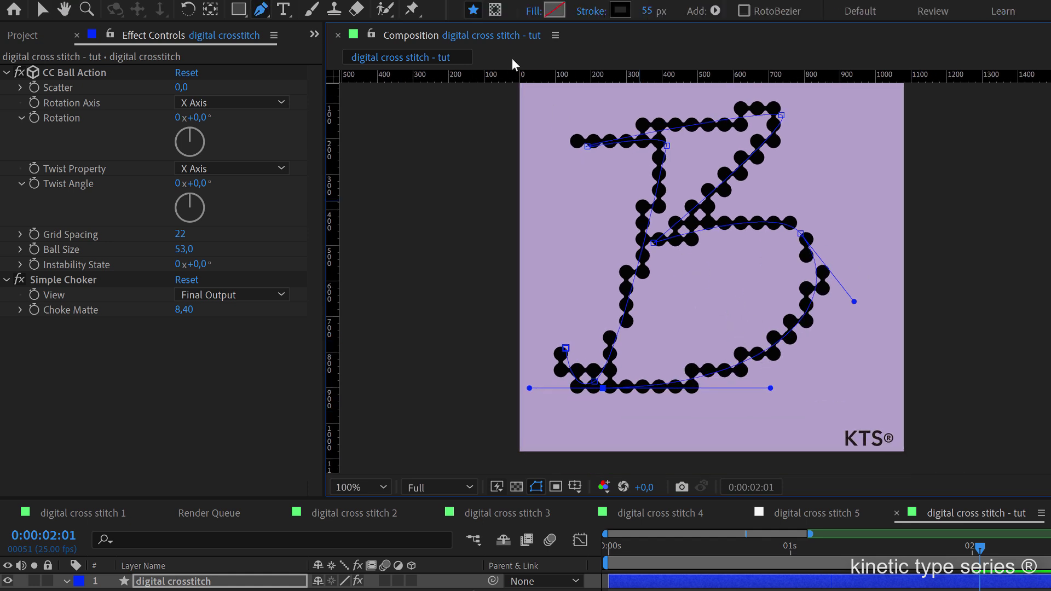
{"action": "key", "text": "v"}
{"action": "left_click_drag", "start_coordinate": [788, 110], "coordinate": [824, 179]}
{"action": "key", "text": "h"}
{"action": "left_click_drag", "start_coordinate": [716, 241], "coordinate": [711, 218]}
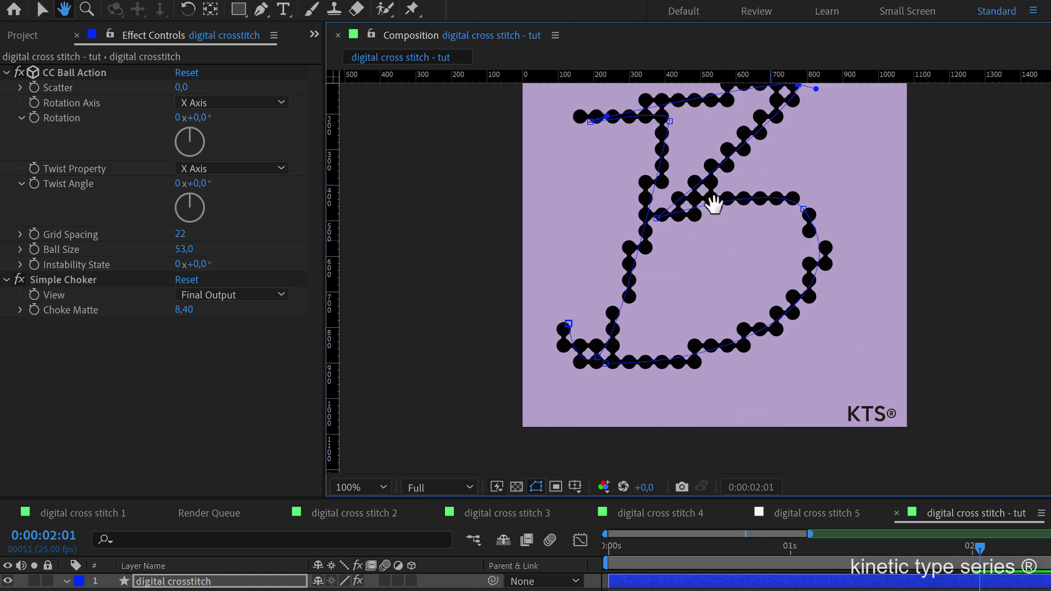
{"action": "key", "text": "v"}
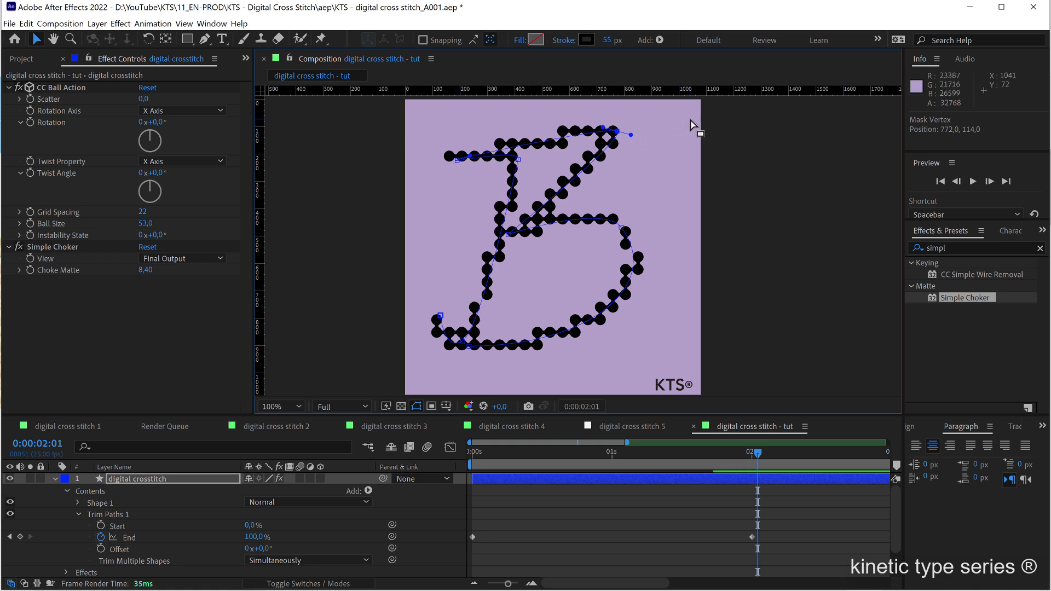
Select all the B's path points and free-transform it to about 59% width, 110% height.
{"action": "left_click_drag", "start_coordinate": [695, 127], "coordinate": [403, 375]}
{"action": "left_click_drag", "start_coordinate": [686, 117], "coordinate": [420, 375]}
{"action": "double_click", "coordinate": [621, 229]}
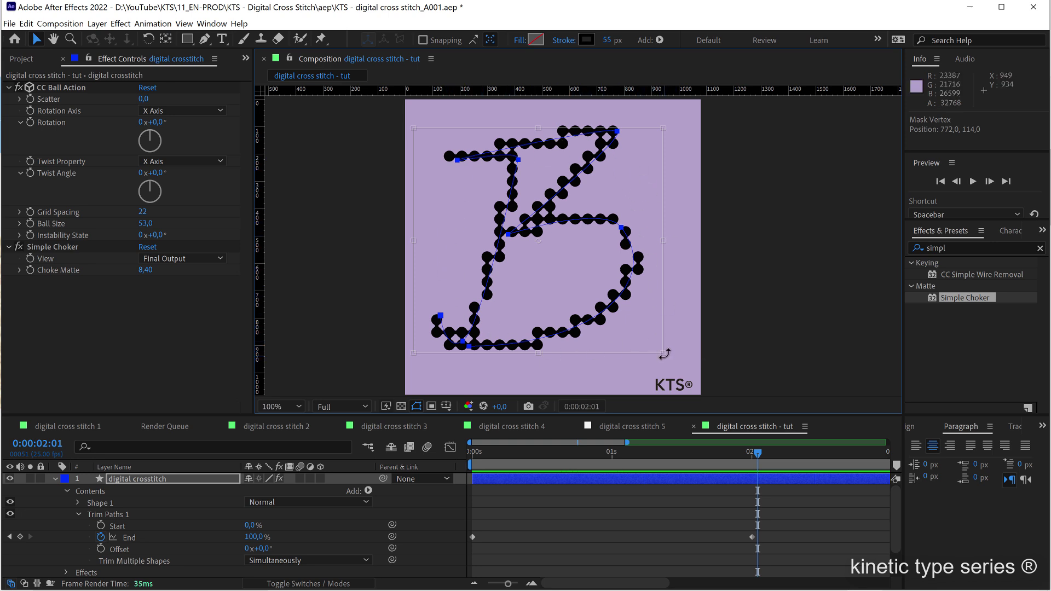
{"action": "left_click_drag", "start_coordinate": [663, 354], "coordinate": [557, 370]}
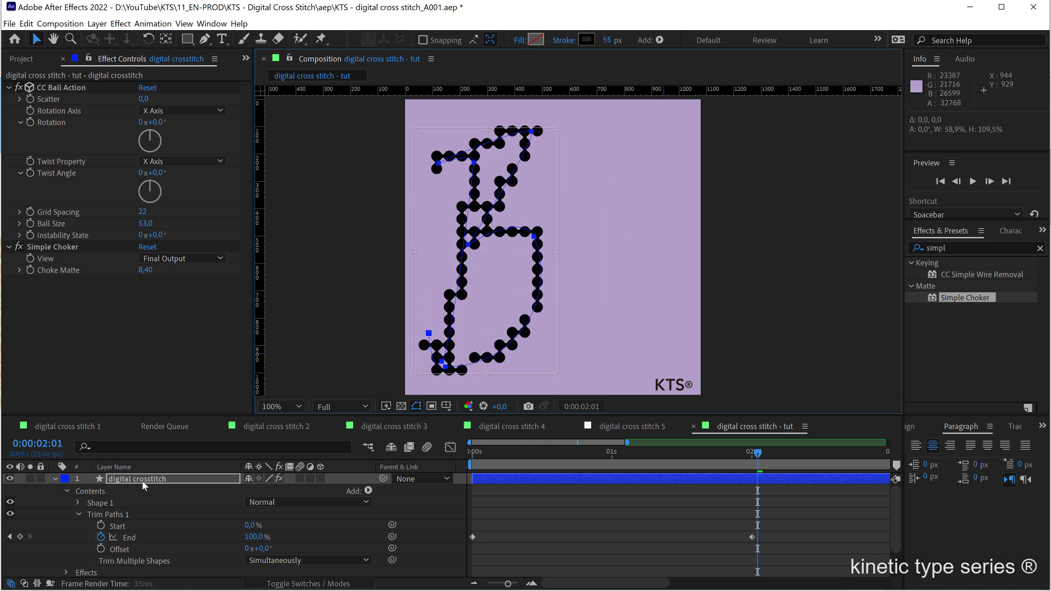
Draw a second path, Shape 2, as an A with four Pen points beside the B.
{"action": "left_click", "coordinate": [116, 483]}
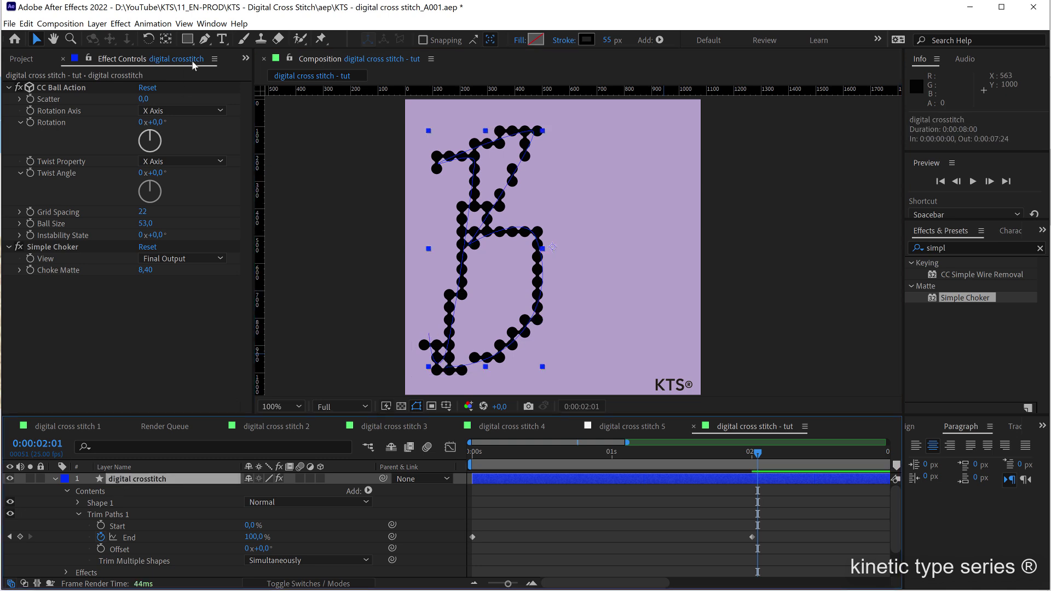
{"action": "left_click", "coordinate": [204, 39]}
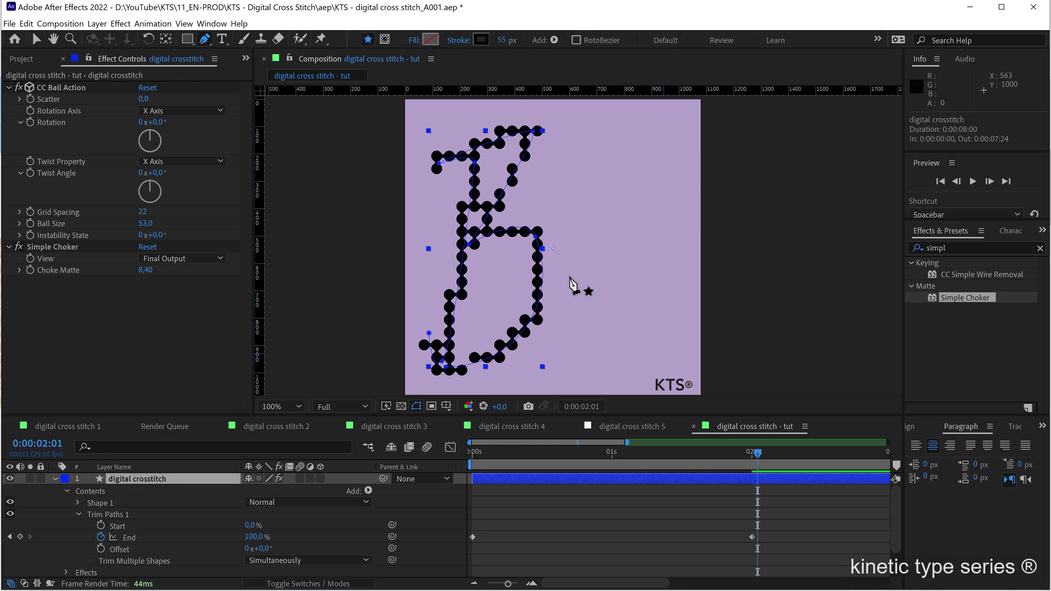
{"action": "left_click", "coordinate": [538, 371]}
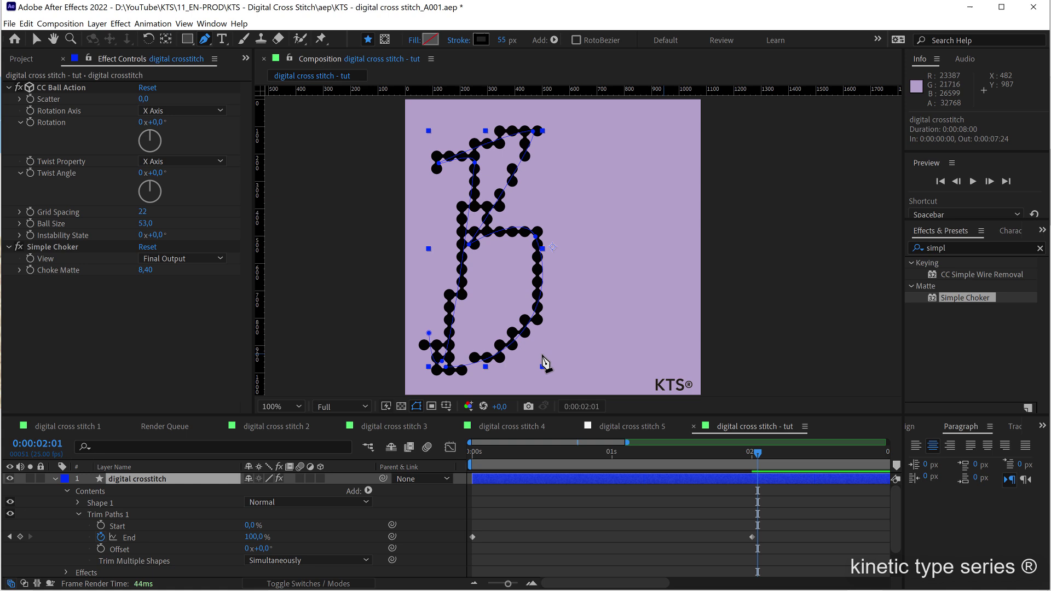
{"action": "left_click", "coordinate": [575, 125]}
{"action": "left_click", "coordinate": [612, 371]}
{"action": "left_click", "coordinate": [562, 263]}
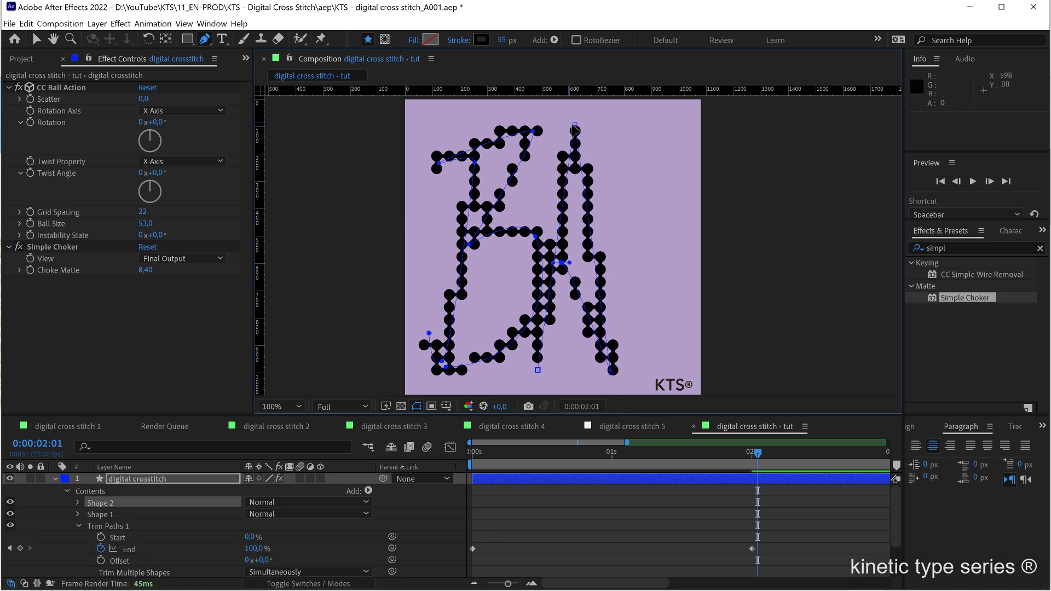
{"action": "left_click_drag", "start_coordinate": [575, 126], "coordinate": [584, 126]}
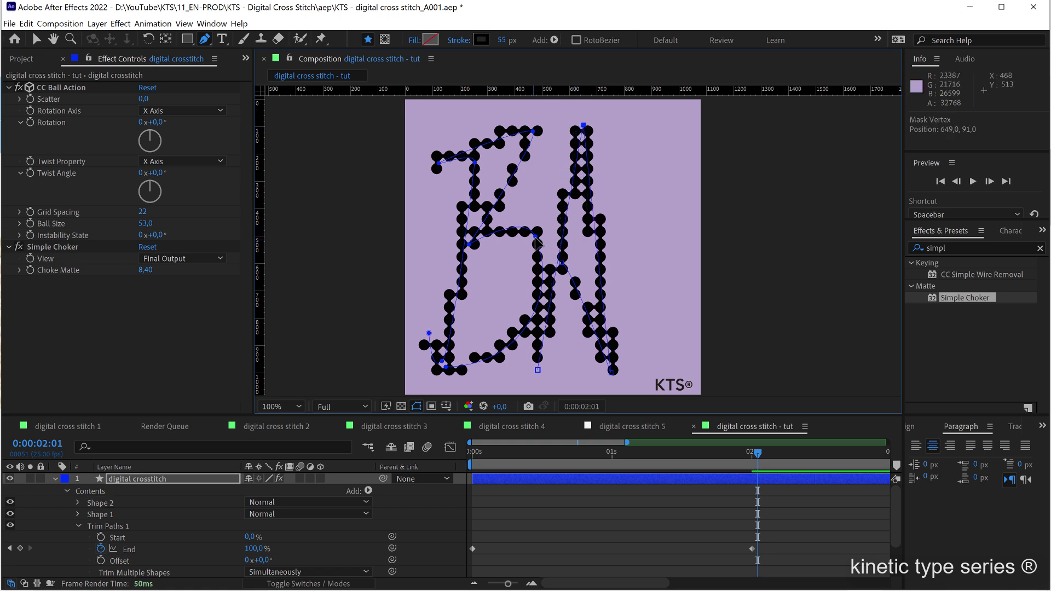
Tidy the A's crossbar and bottom points and shift the whole B slightly left.
{"action": "left_click_drag", "start_coordinate": [536, 239], "coordinate": [521, 236]}
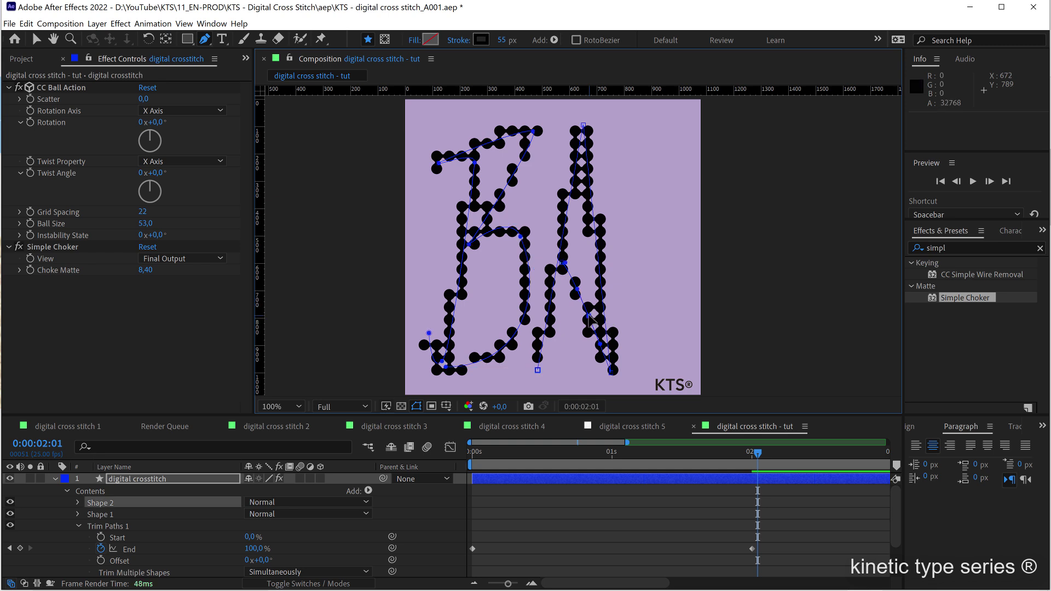
{"action": "left_click_drag", "start_coordinate": [589, 317], "coordinate": [549, 266]}
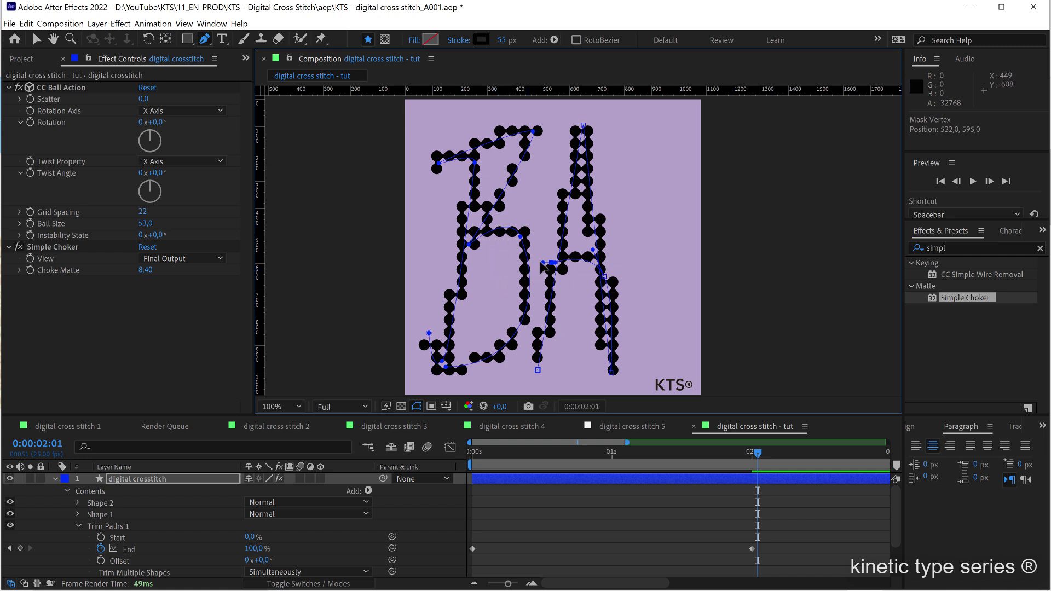
{"action": "key", "text": "v"}
{"action": "left_click_drag", "start_coordinate": [539, 116], "coordinate": [388, 382]}
{"action": "left_click_drag", "start_coordinate": [523, 241], "coordinate": [515, 237]}
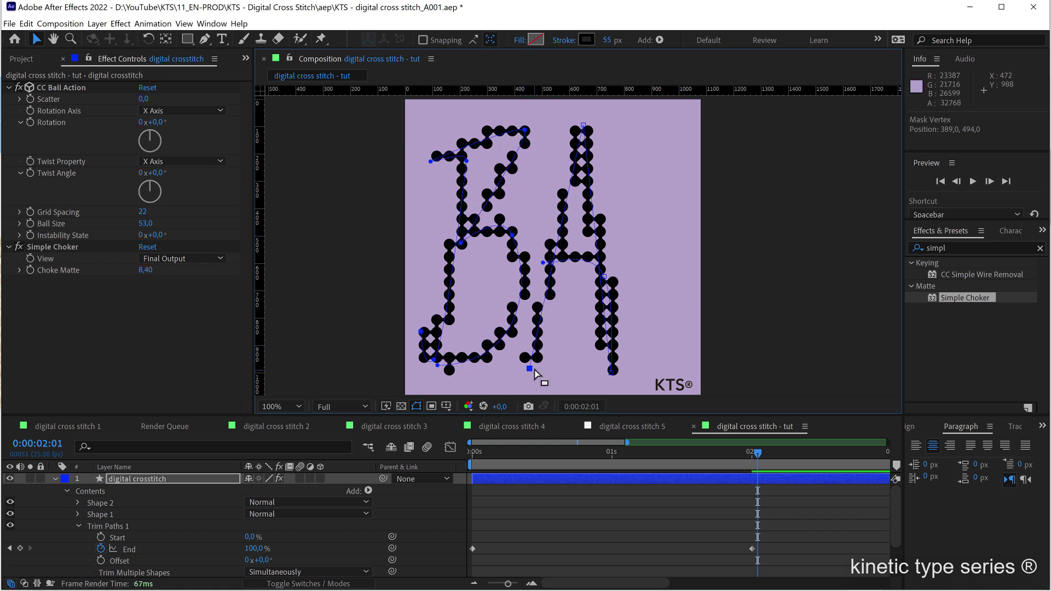
{"action": "left_click_drag", "start_coordinate": [540, 368], "coordinate": [541, 368]}
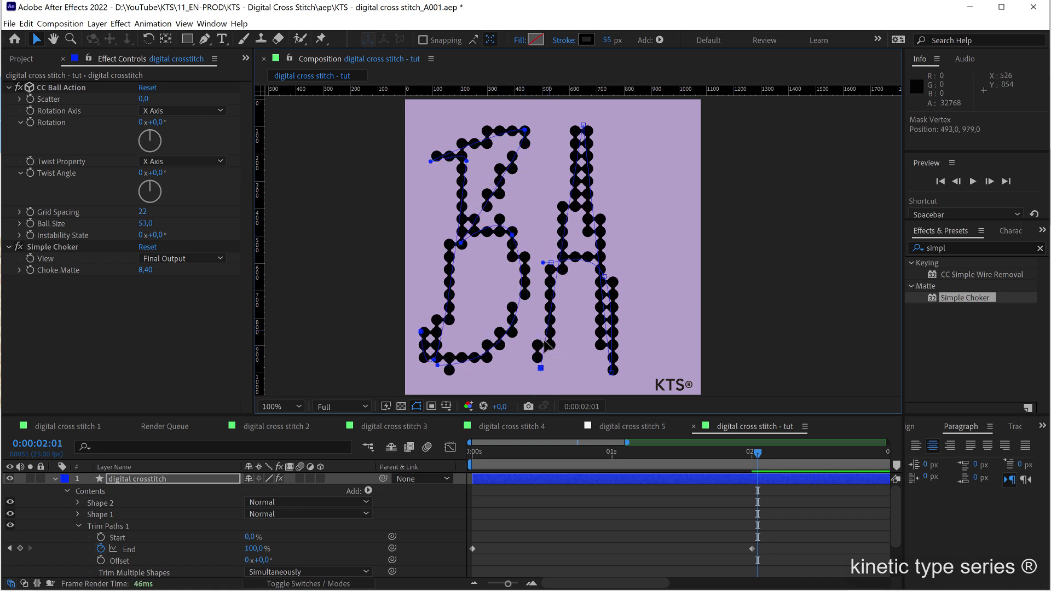
Set Trim Paths 1's Trim Multiple Shapes to Individually and scrub to confirm letters draw in sequence.
{"action": "left_click", "coordinate": [100, 529]}
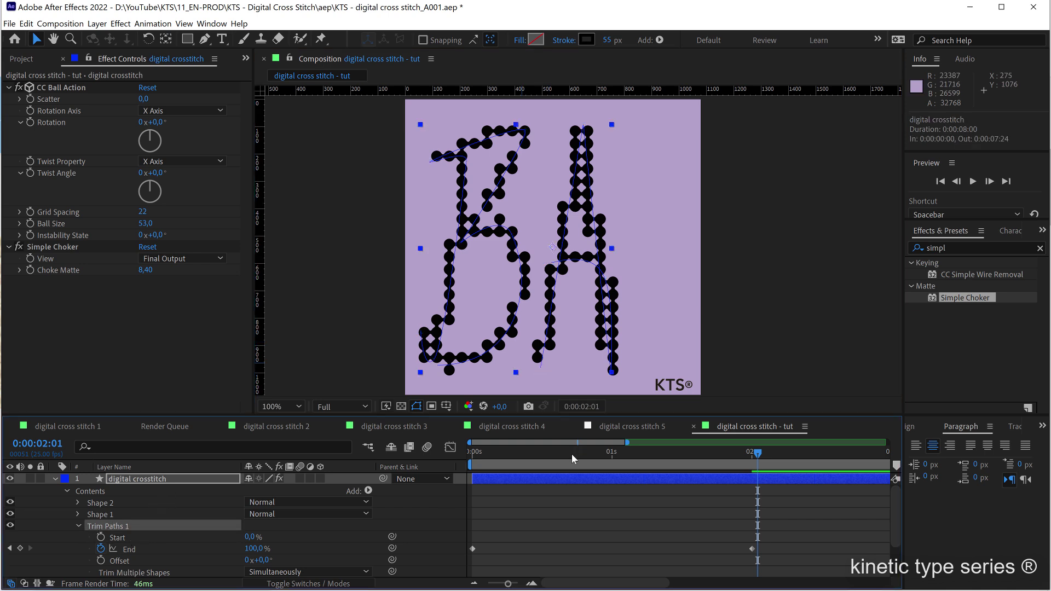
{"action": "mouse_move", "coordinate": [567, 455]}
{"action": "left_mouse_down"}
{"action": "mouse_move", "coordinate": [510, 454]}
{"action": "mouse_move", "coordinate": [591, 461]}
{"action": "mouse_move", "coordinate": [596, 436]}
{"action": "left_mouse_up"}
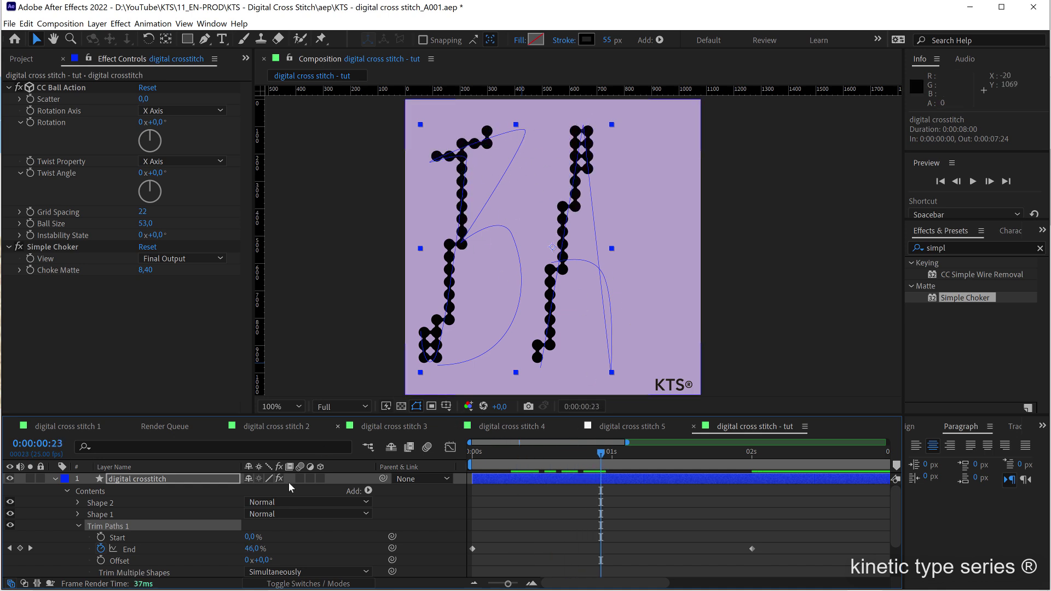
{"action": "left_click", "coordinate": [164, 572]}
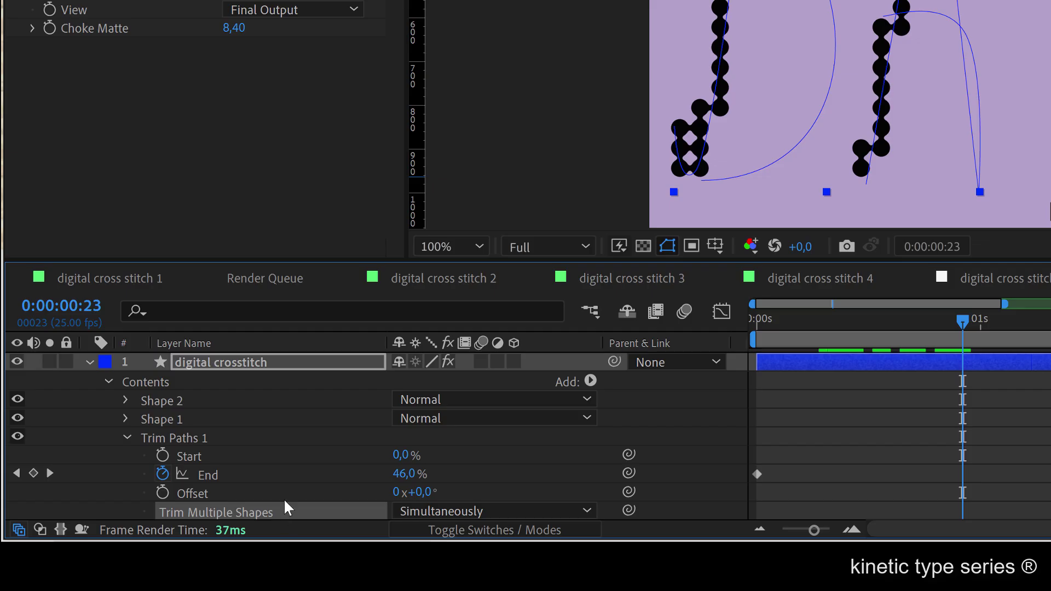
{"action": "scroll", "coordinate": [177, 564], "scroll_direction": "down", "scroll_amount": 3}
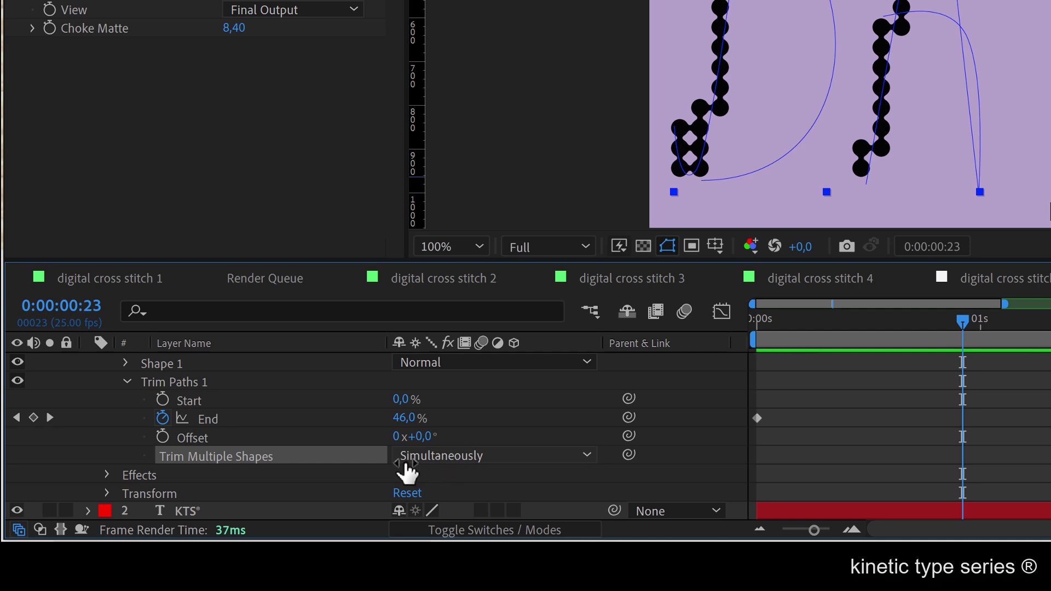
{"action": "left_click", "coordinate": [515, 457]}
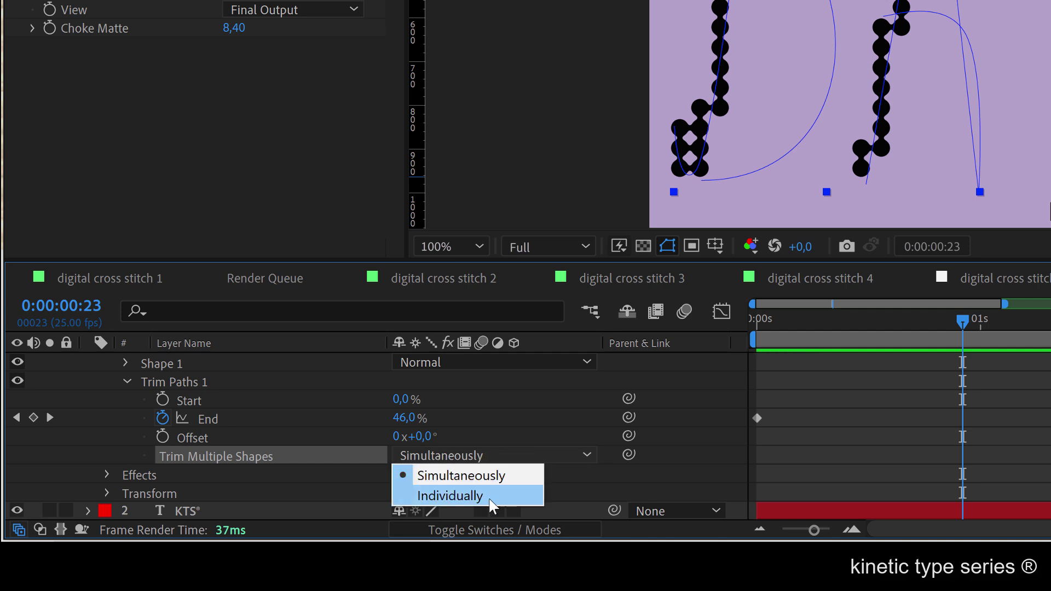
{"action": "left_click", "coordinate": [450, 496]}
{"action": "mouse_move", "coordinate": [914, 331]}
{"action": "left_mouse_down"}
{"action": "mouse_move", "coordinate": [802, 324]}
{"action": "mouse_move", "coordinate": [917, 328]}
{"action": "left_mouse_up"}
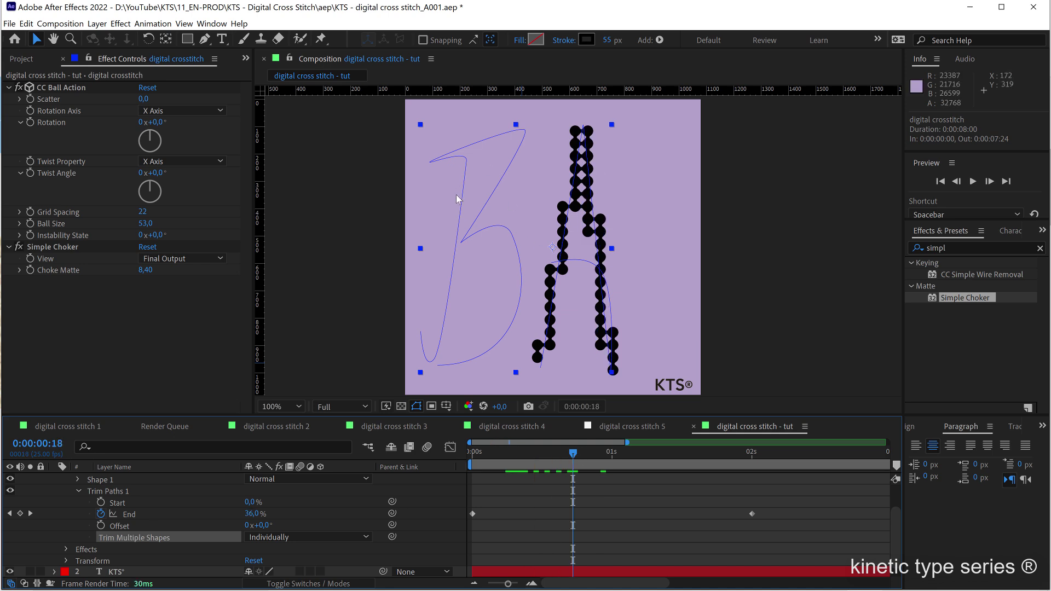
Move Shape 1 (the B path) above Shape 2 (the A path) in Contents.
{"action": "scroll", "coordinate": [136, 518], "scroll_direction": "up", "scroll_amount": 2}
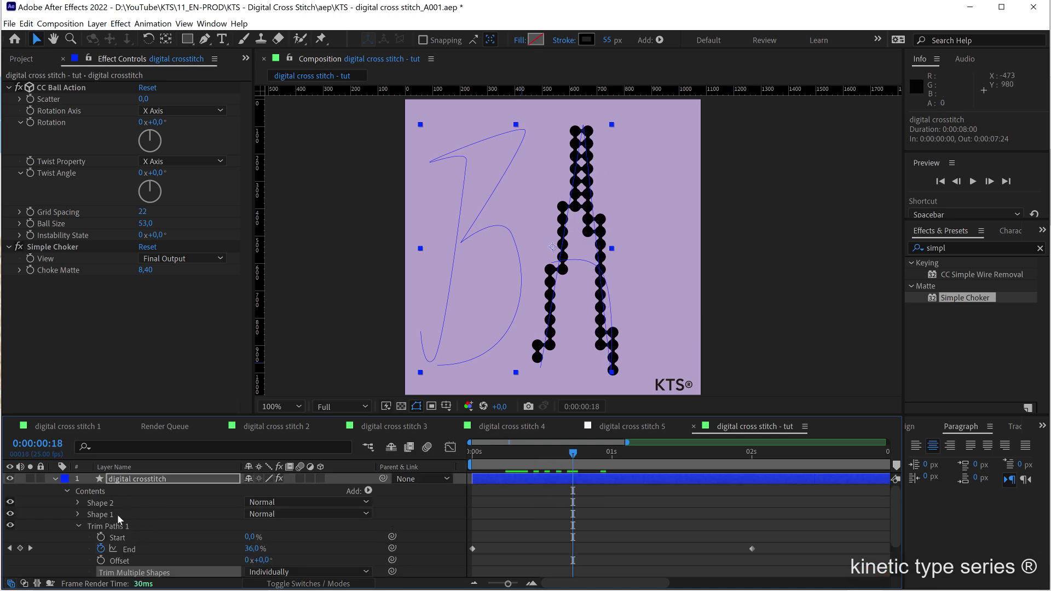
{"action": "left_click", "coordinate": [116, 515]}
{"action": "left_click", "coordinate": [110, 503]}
{"action": "left_click", "coordinate": [108, 514]}
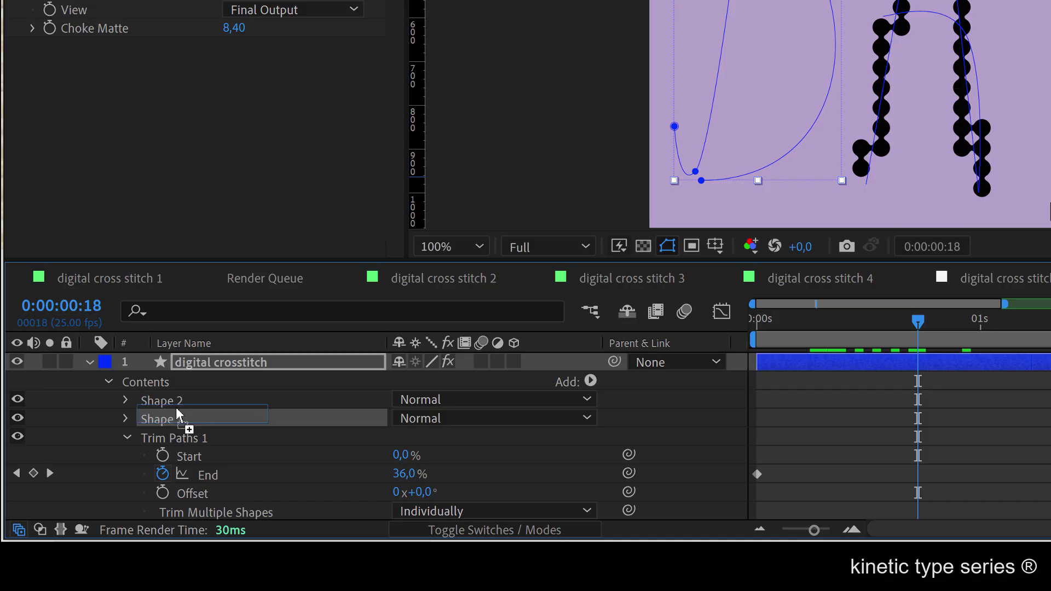
{"action": "left_click_drag", "start_coordinate": [109, 515], "coordinate": [112, 502]}
{"action": "left_click_drag", "start_coordinate": [179, 401], "coordinate": [173, 406]}
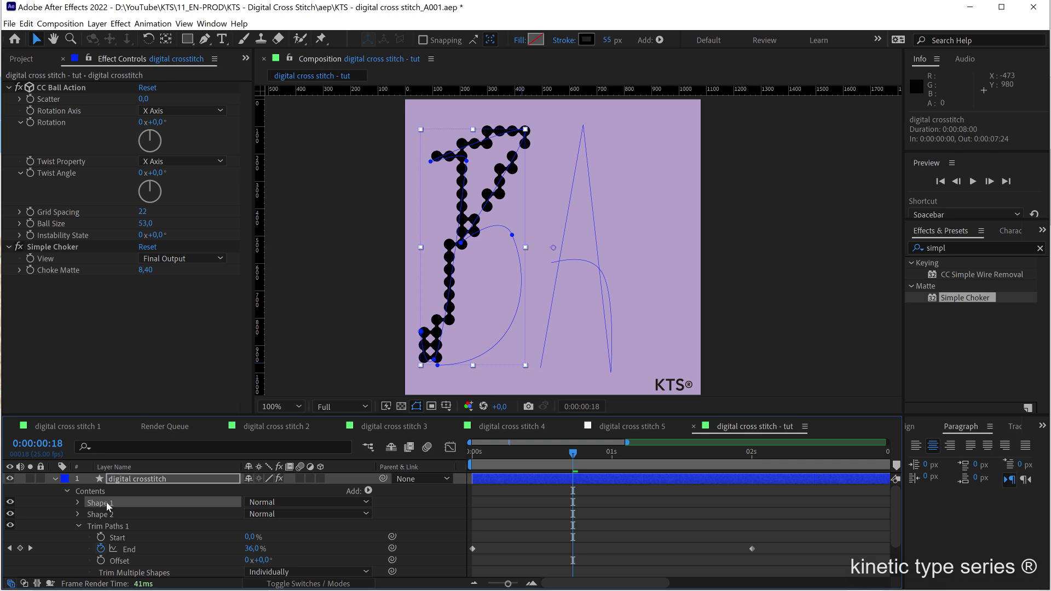
Scrub the time ruler to confirm B draws on before A.
{"action": "left_click", "coordinate": [105, 517]}
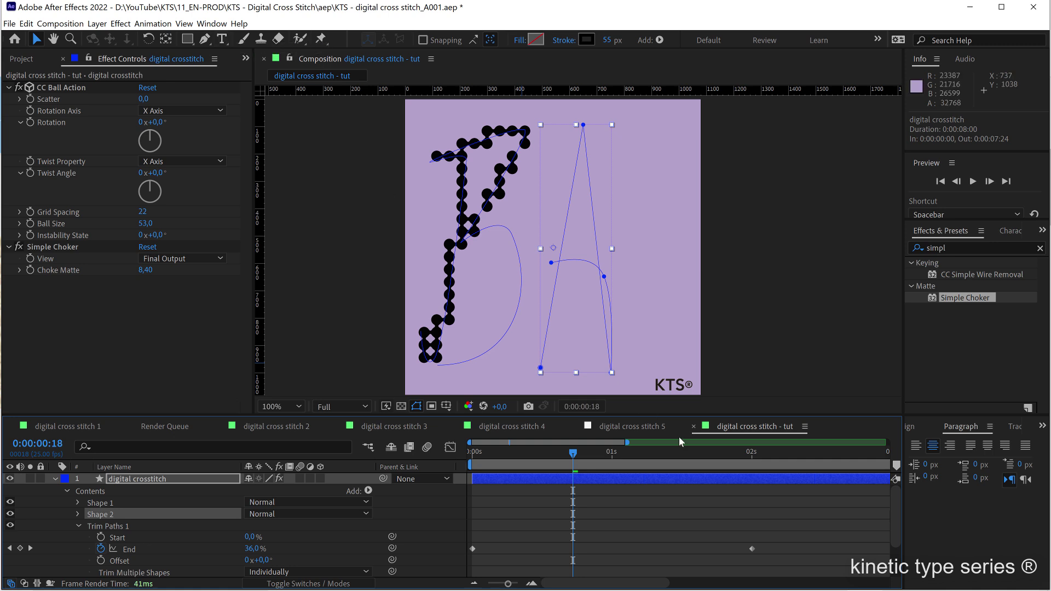
{"action": "left_click", "coordinate": [551, 453]}
{"action": "left_click_drag", "start_coordinate": [514, 452], "coordinate": [752, 462]}
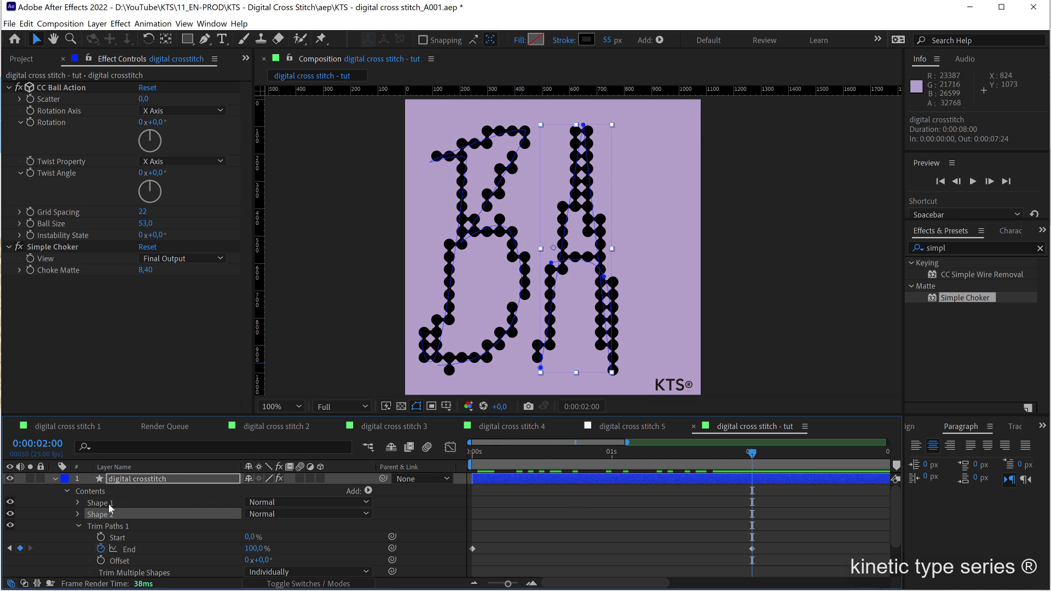
Draw two L-shaped paths with the Pen tool beside BA on the letters layer.
{"action": "left_click", "coordinate": [144, 480]}
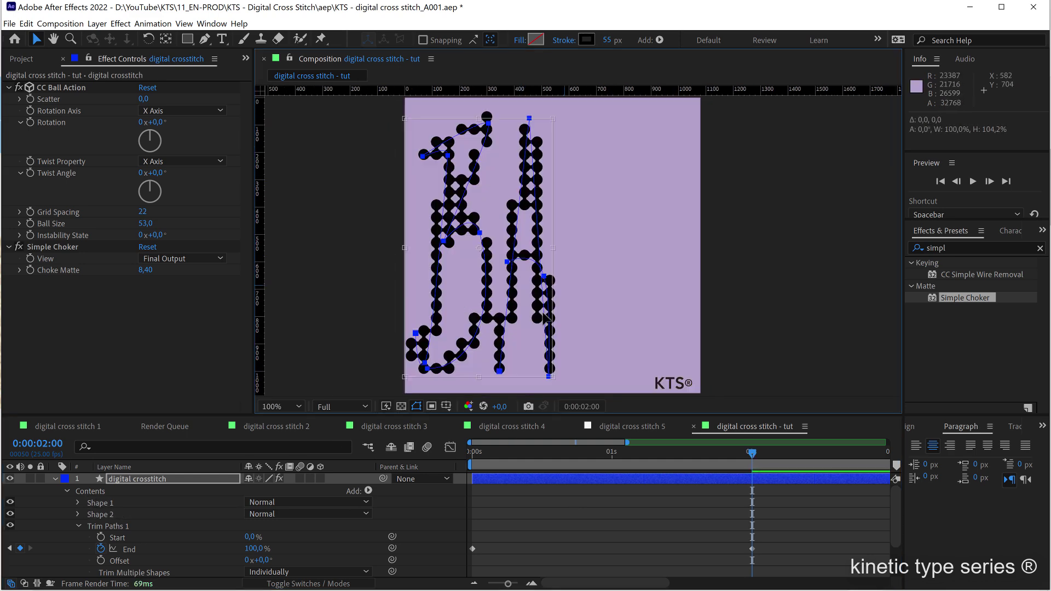
{"action": "key", "text": "g"}
{"action": "left_click", "coordinate": [573, 115]}
{"action": "left_click", "coordinate": [571, 372]}
{"action": "left_click", "coordinate": [640, 371]}
{"action": "left_click", "coordinate": [613, 115]}
{"action": "left_click", "coordinate": [613, 329]}
{"action": "left_click", "coordinate": [667, 310]}
{"action": "key", "text": "v"}
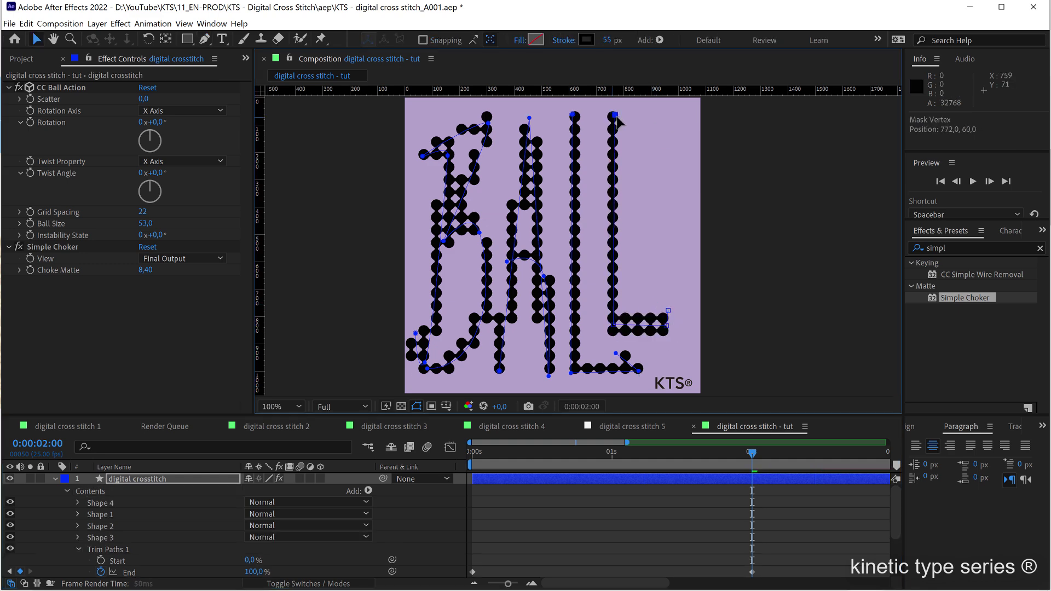
{"action": "left_click", "coordinate": [617, 158]}
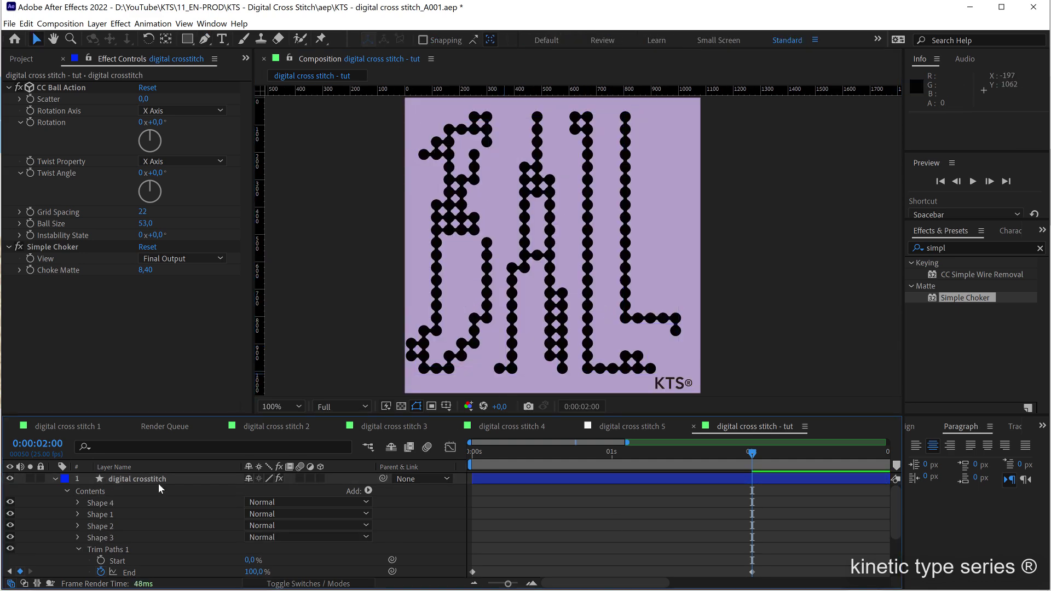
Preview to 0:00:01:17 to check the order in which the L paths draw on.
{"action": "left_click", "coordinate": [101, 503]}
{"action": "left_click", "coordinate": [78, 490]}
{"action": "key", "text": "space"}
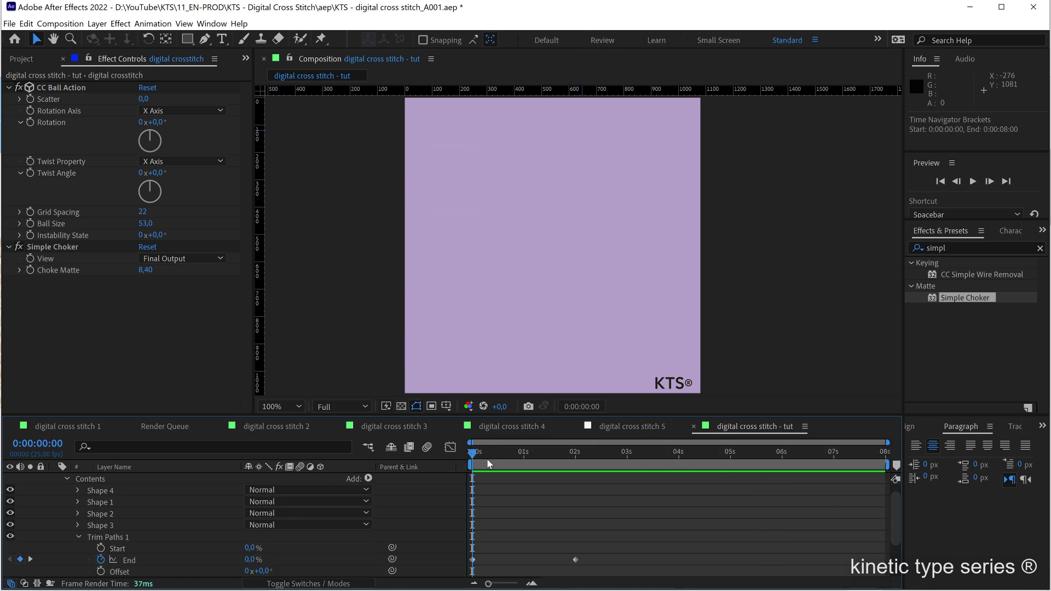
{"action": "left_click", "coordinate": [520, 456]}
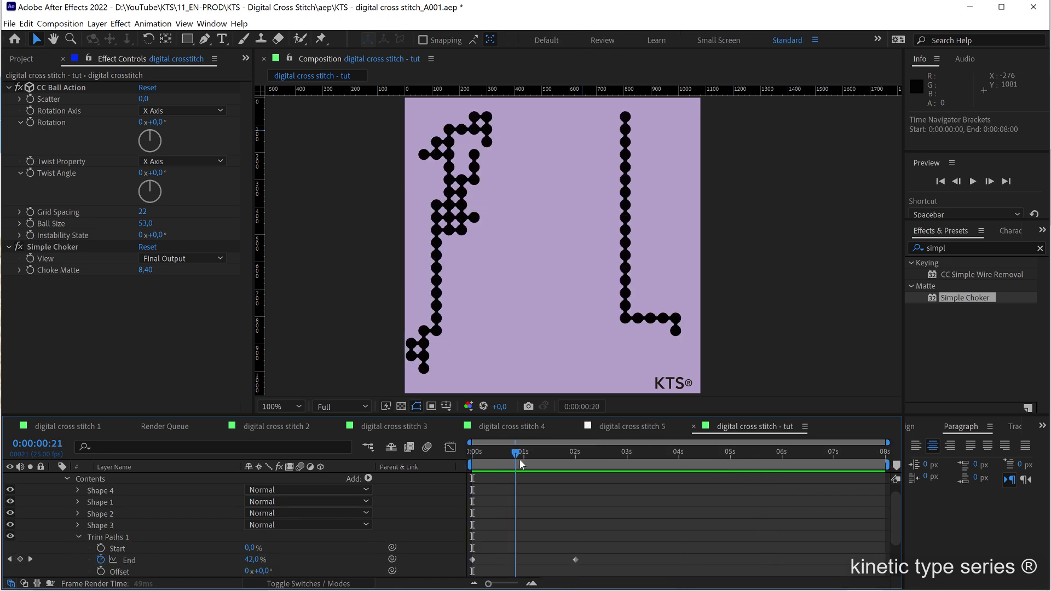
{"action": "left_click", "coordinate": [559, 453]}
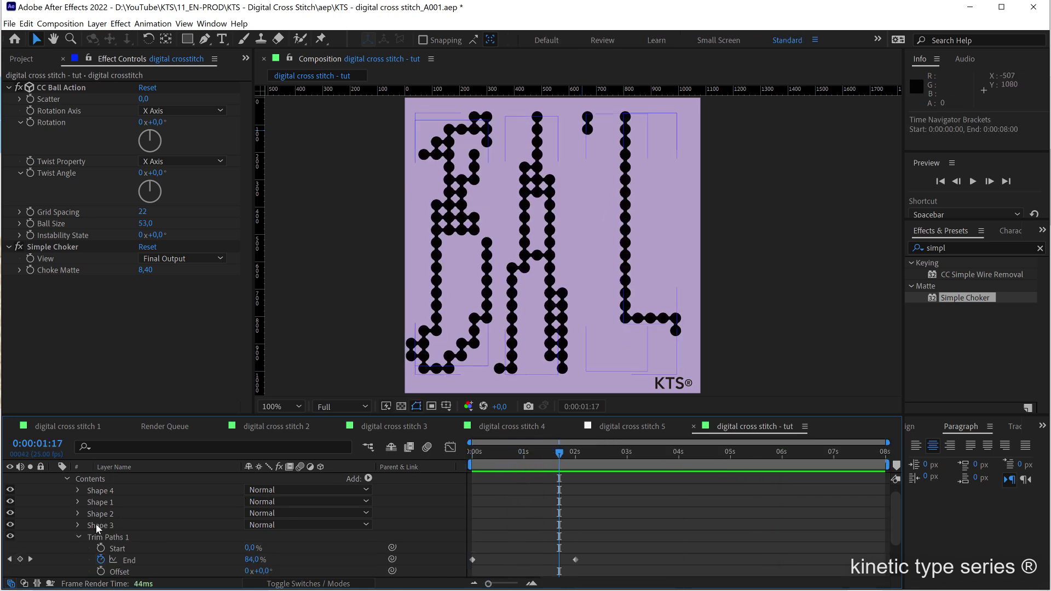
Drag Shape 4 below Shape 3 so it draws last, then preview.
{"action": "left_click", "coordinate": [103, 492]}
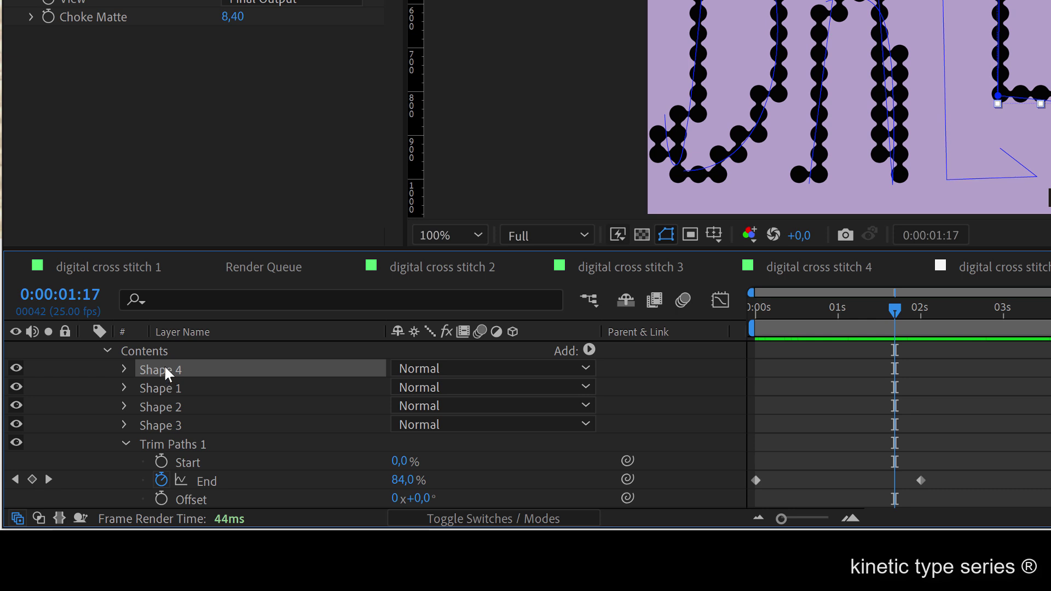
{"action": "left_click_drag", "start_coordinate": [164, 369], "coordinate": [157, 428]}
{"action": "key", "text": "space"}
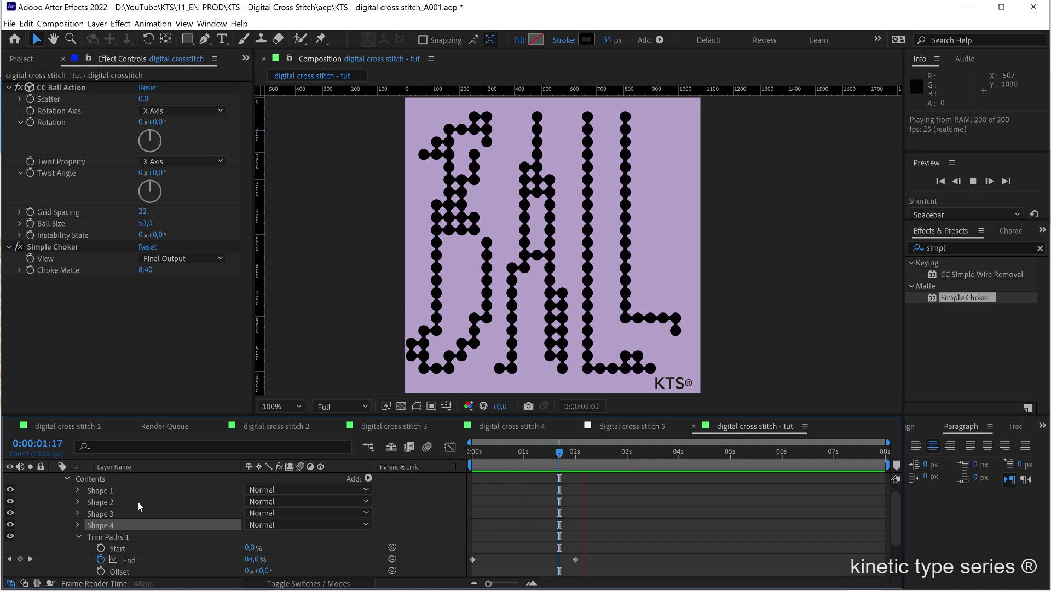
{"action": "key", "text": "space"}
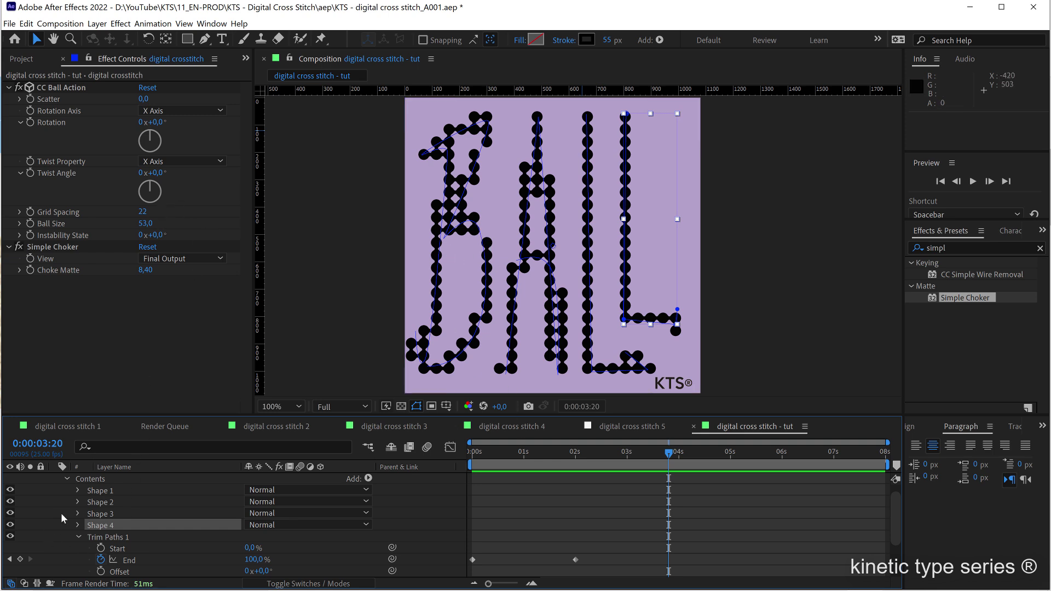
Set CC Ball Action Grid Spacing to 18, keeping Ball Size at 53.
{"action": "scroll", "coordinate": [61, 514], "scroll_direction": "up", "scroll_amount": 1}
{"action": "left_click", "coordinate": [110, 478]}
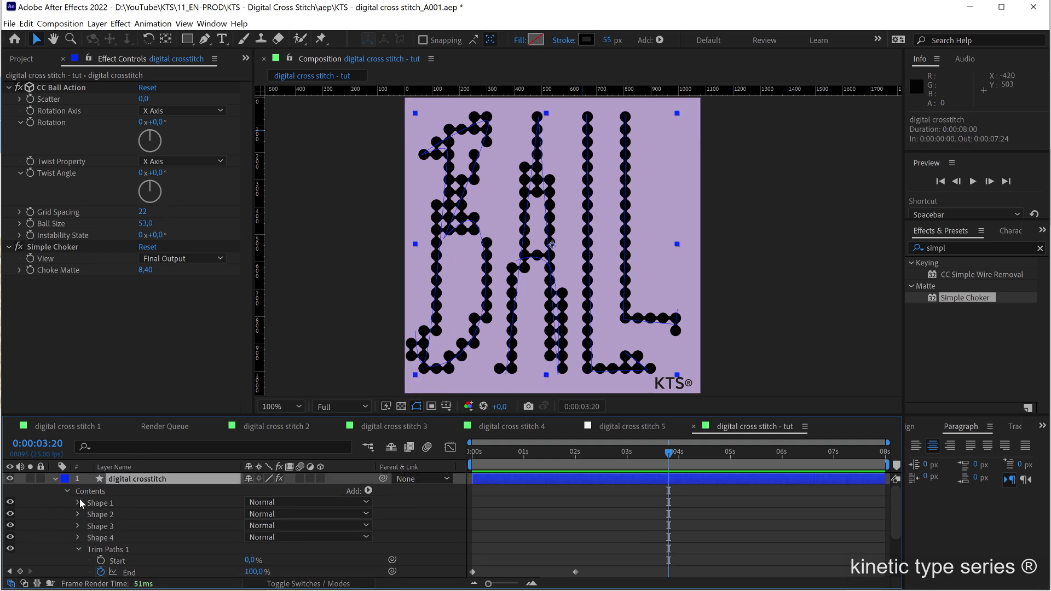
{"action": "left_click", "coordinate": [77, 549]}
{"action": "scroll", "coordinate": [162, 505], "scroll_direction": "down", "scroll_amount": 2}
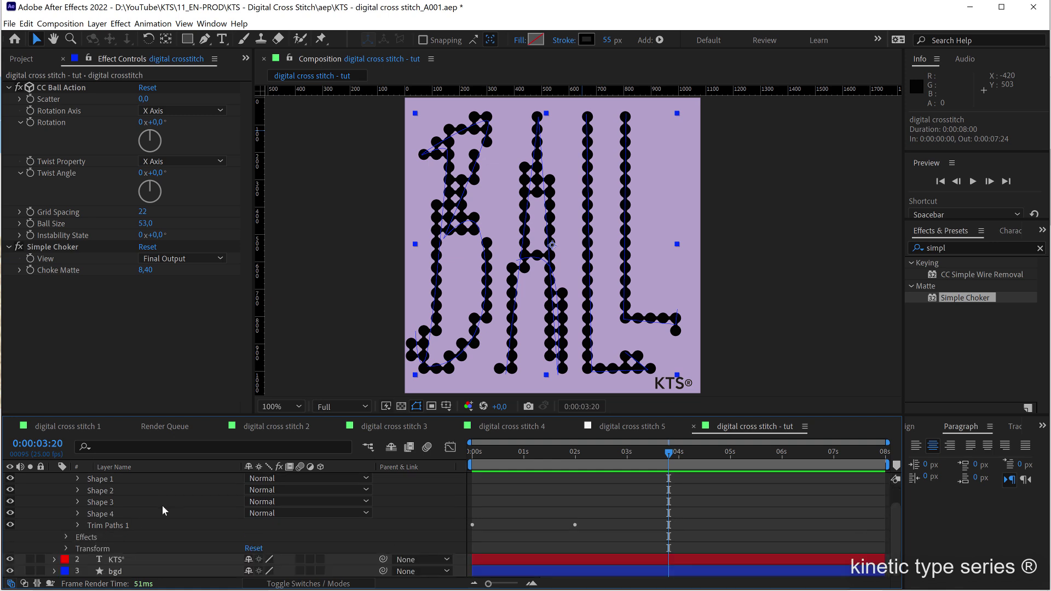
{"action": "left_click", "coordinate": [66, 537]}
{"action": "left_click", "coordinate": [101, 549]}
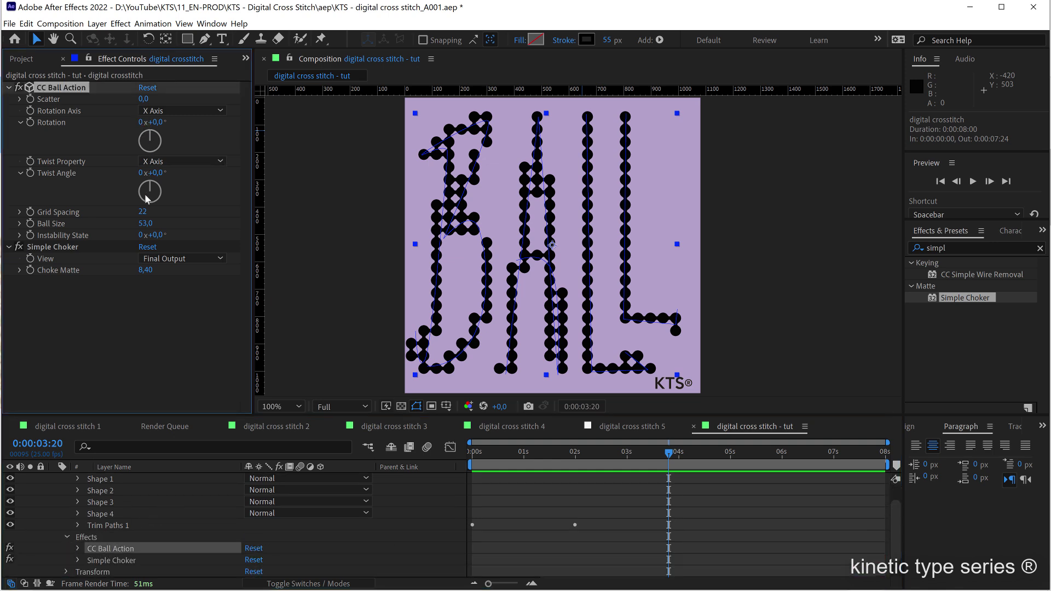
{"action": "left_click", "coordinate": [143, 211]}
{"action": "left_click_drag", "start_coordinate": [144, 211], "coordinate": [139, 211]}
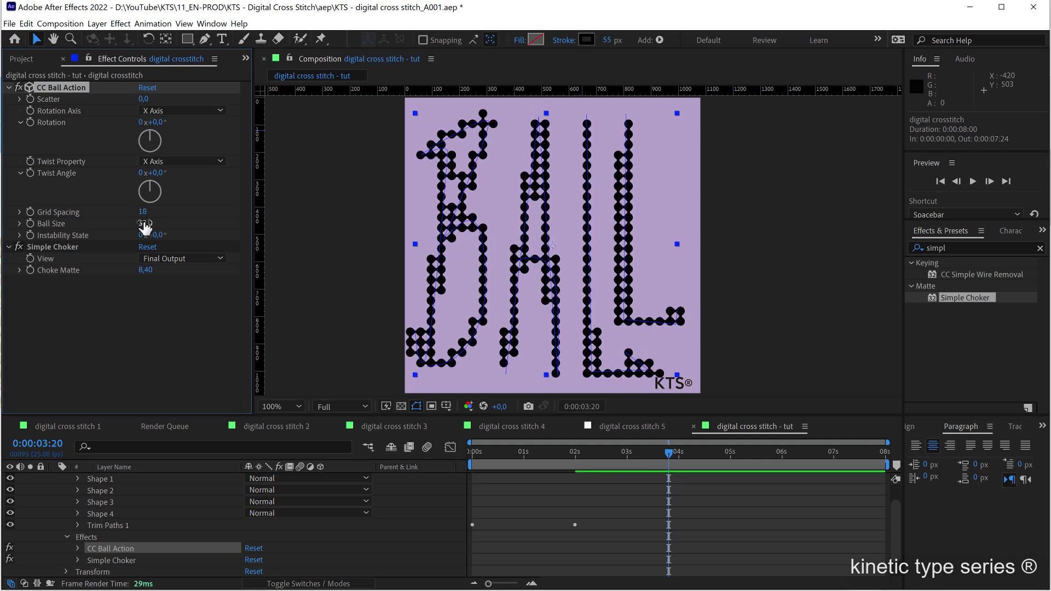
{"action": "left_click_drag", "start_coordinate": [141, 223], "coordinate": [145, 222]}
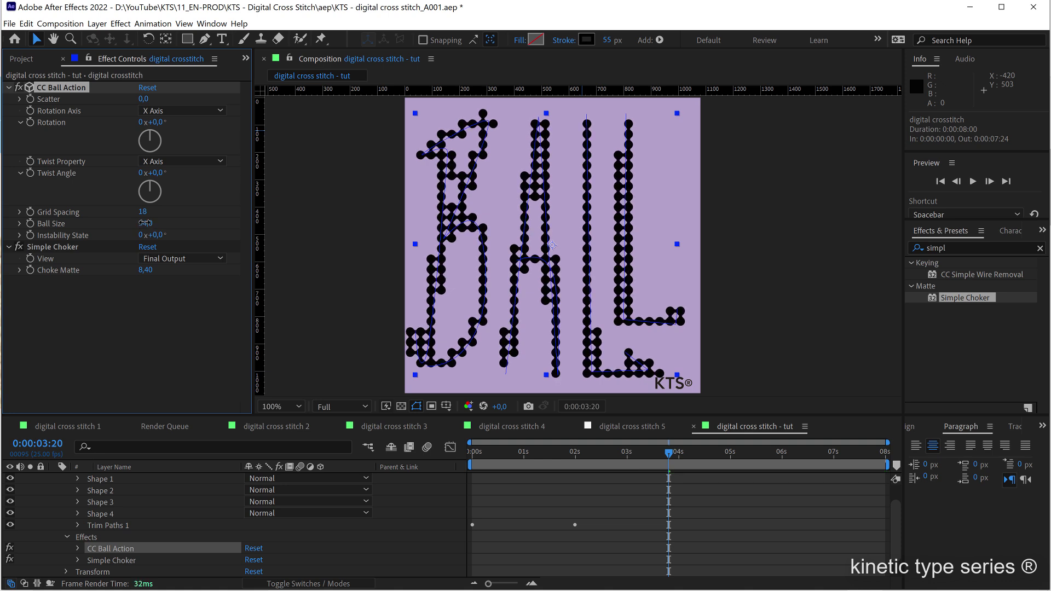
{"action": "left_click", "coordinate": [573, 302]}
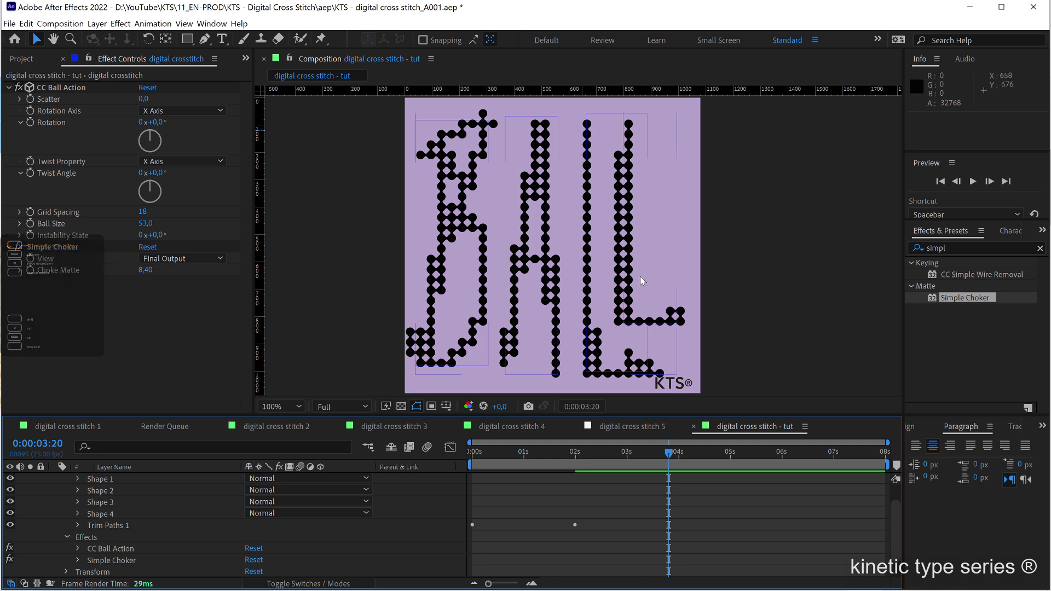
Preview, then drag the End keyframe later toward 5:05 to slow the draw-on.
{"action": "key", "text": "space"}
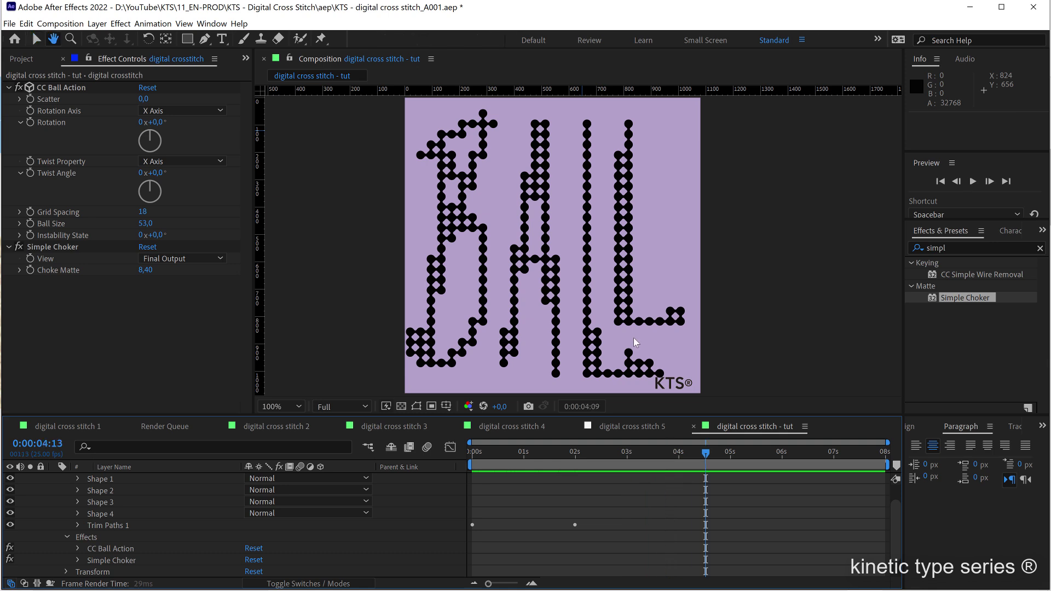
{"action": "key", "text": "space"}
{"action": "key", "text": "u"}
{"action": "left_click_drag", "start_coordinate": [674, 492], "coordinate": [739, 491]}
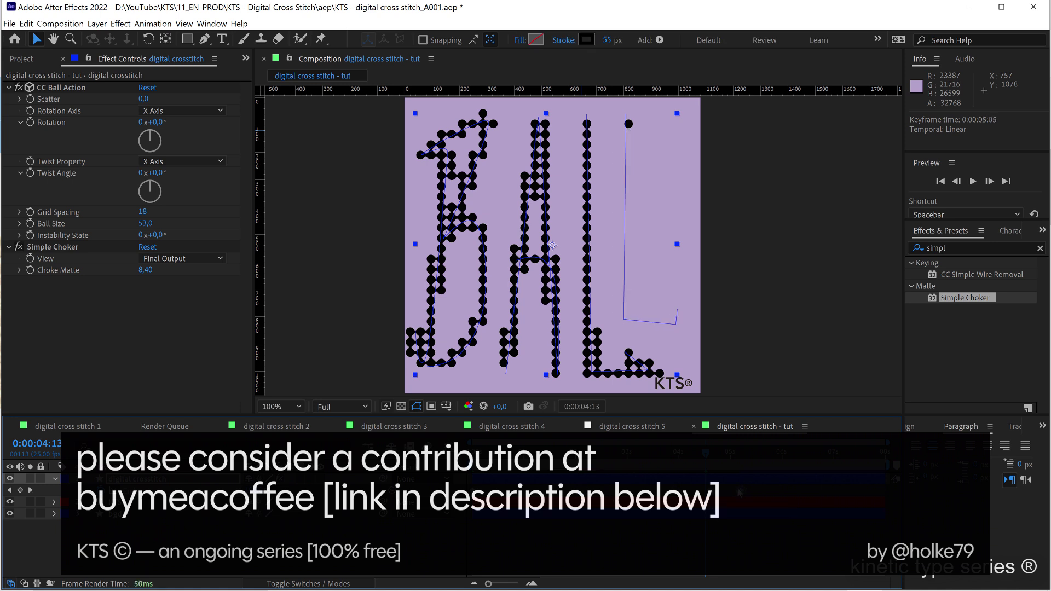
{"action": "key", "text": "space"}
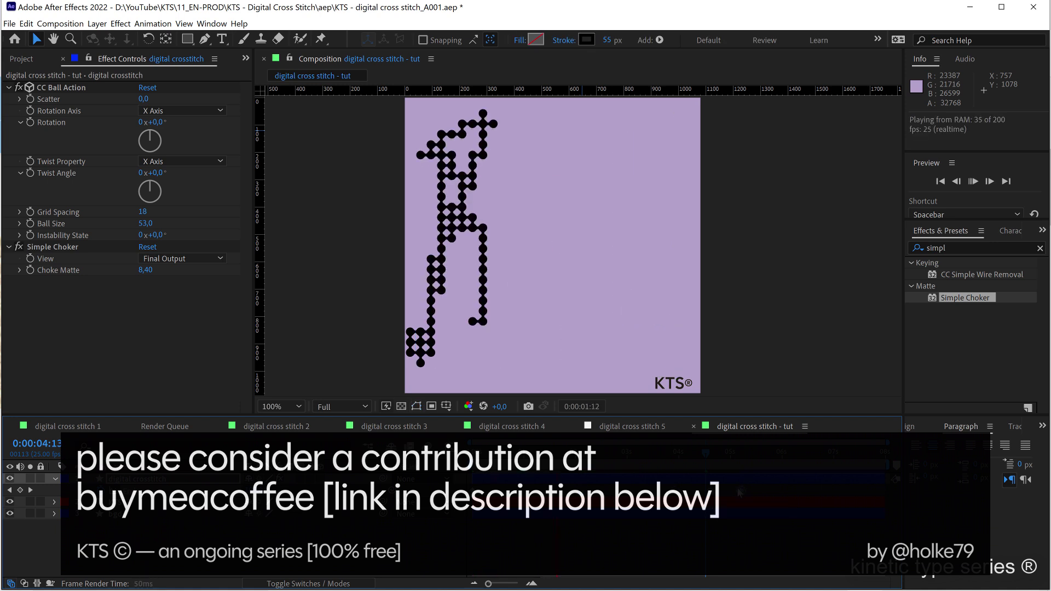